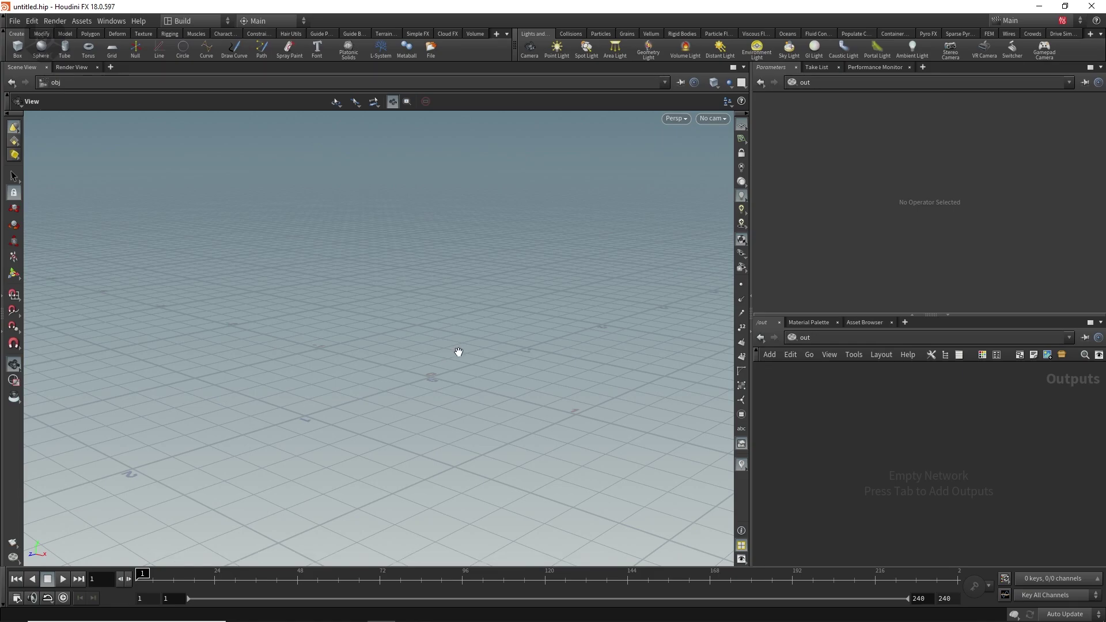
left_click_drag(445, 383, 462, 390)
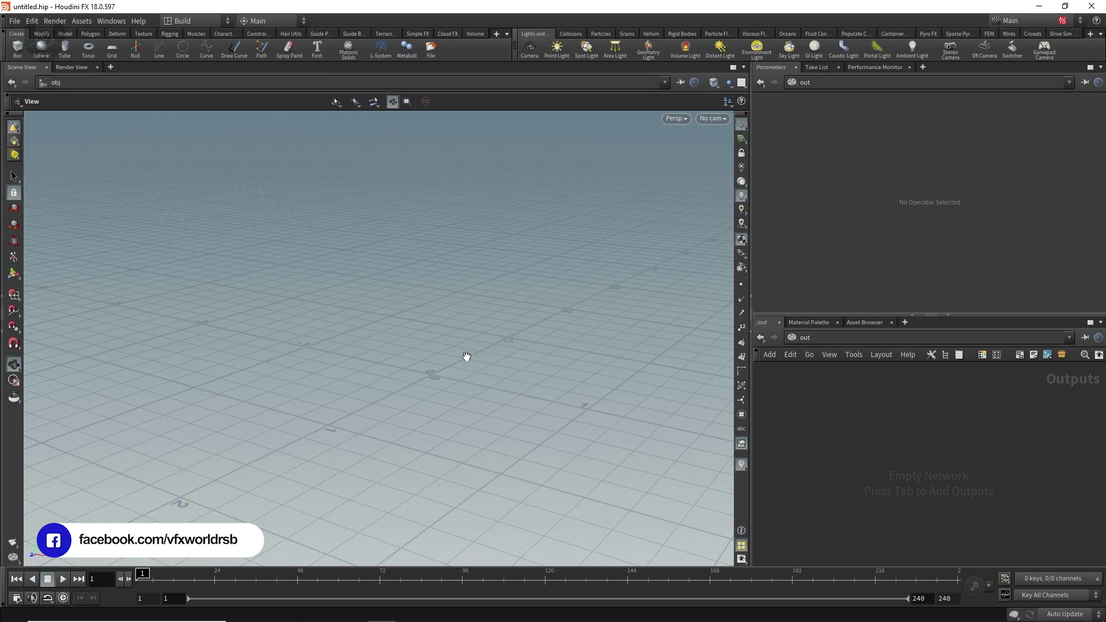
left_click_drag(468, 357, 462, 355)
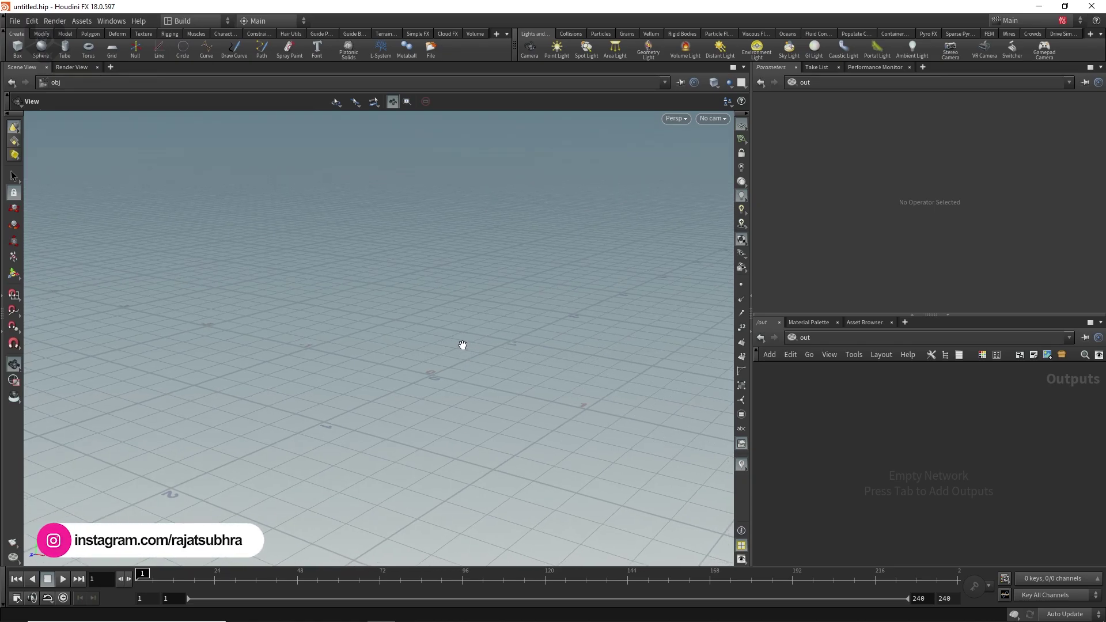
Step: Import Capoeira.fbx from the Downloads folder as a Filmbox FBX, leaving out the cameras
left_click(14, 20)
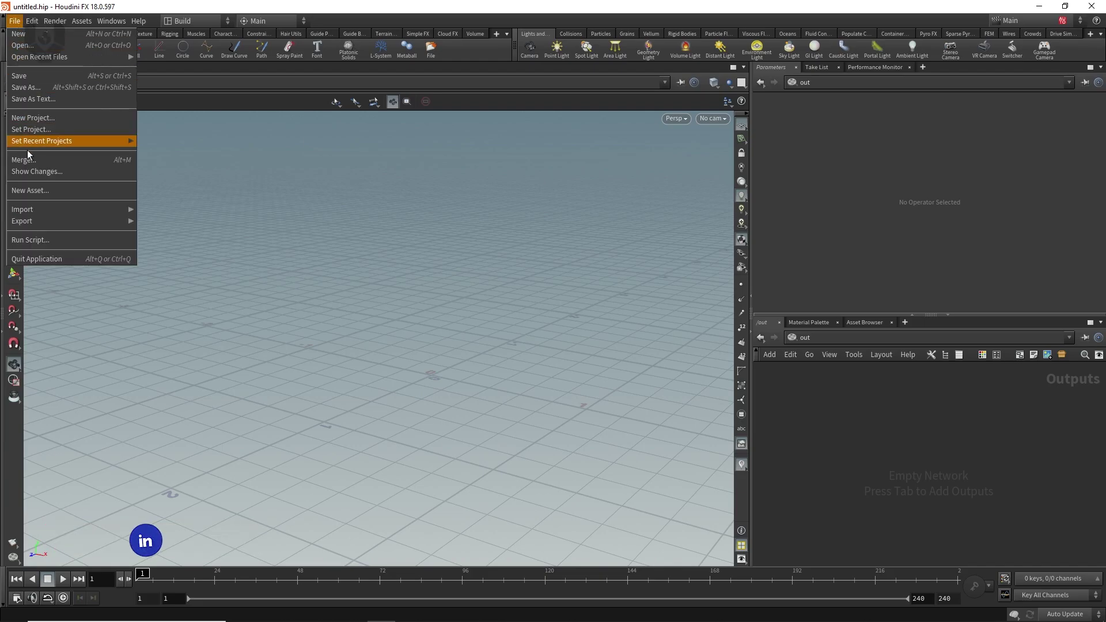
mouse_move(89, 213)
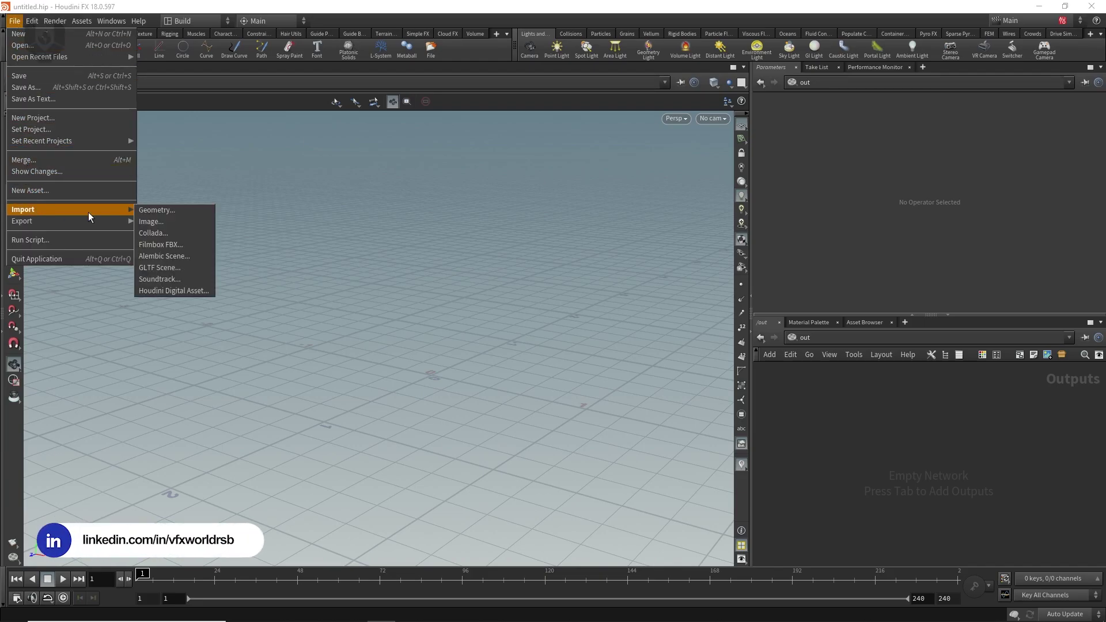
left_click(166, 247)
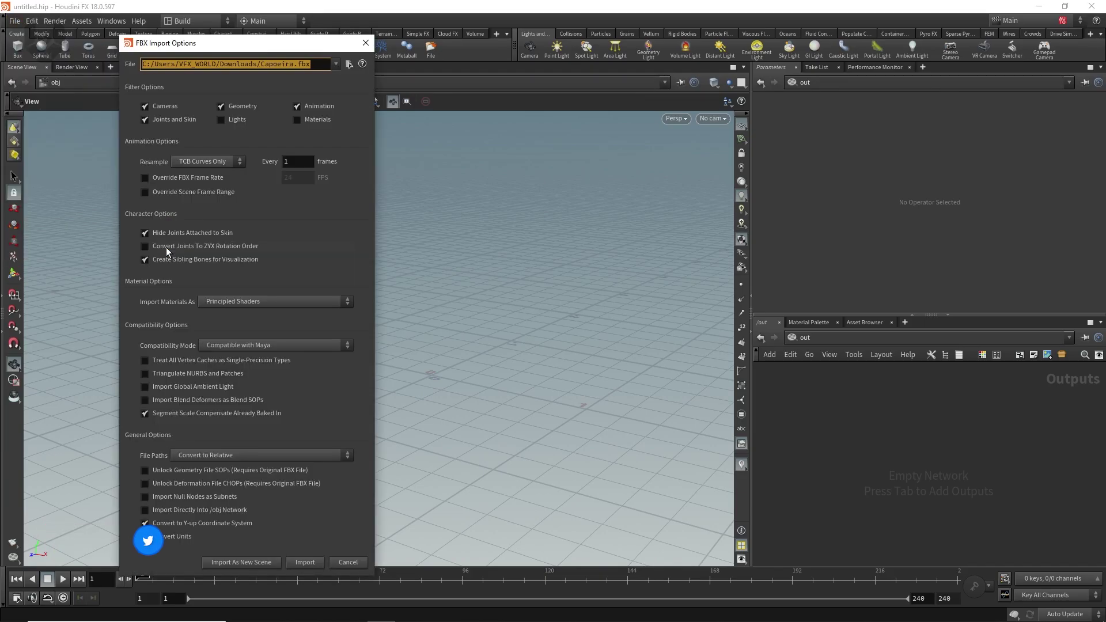
left_click_drag(248, 42, 481, 39)
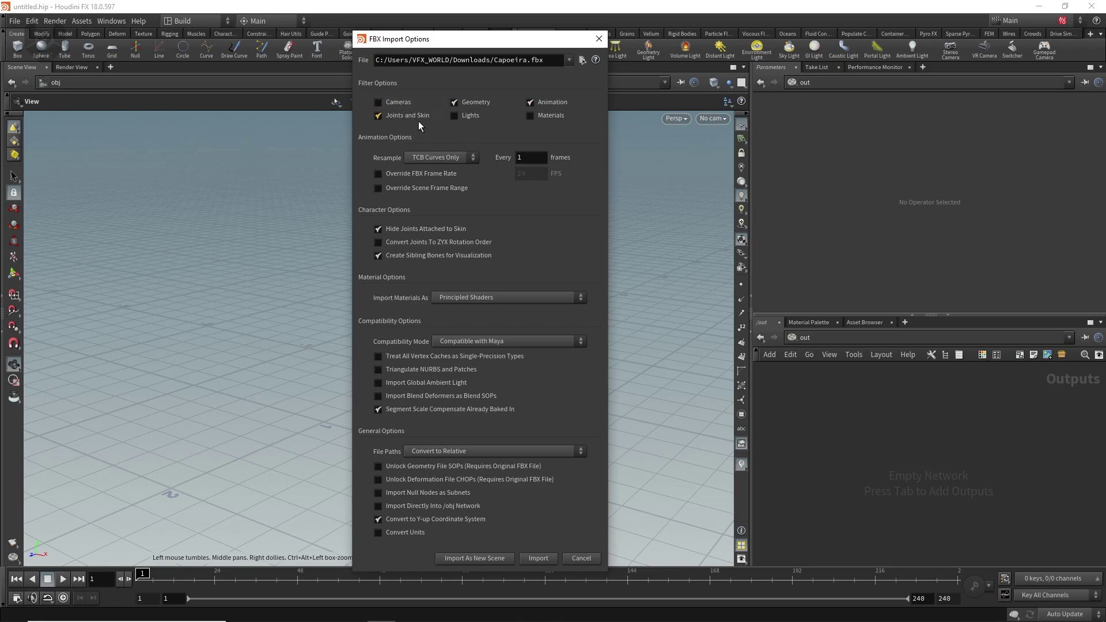
left_click(582, 59)
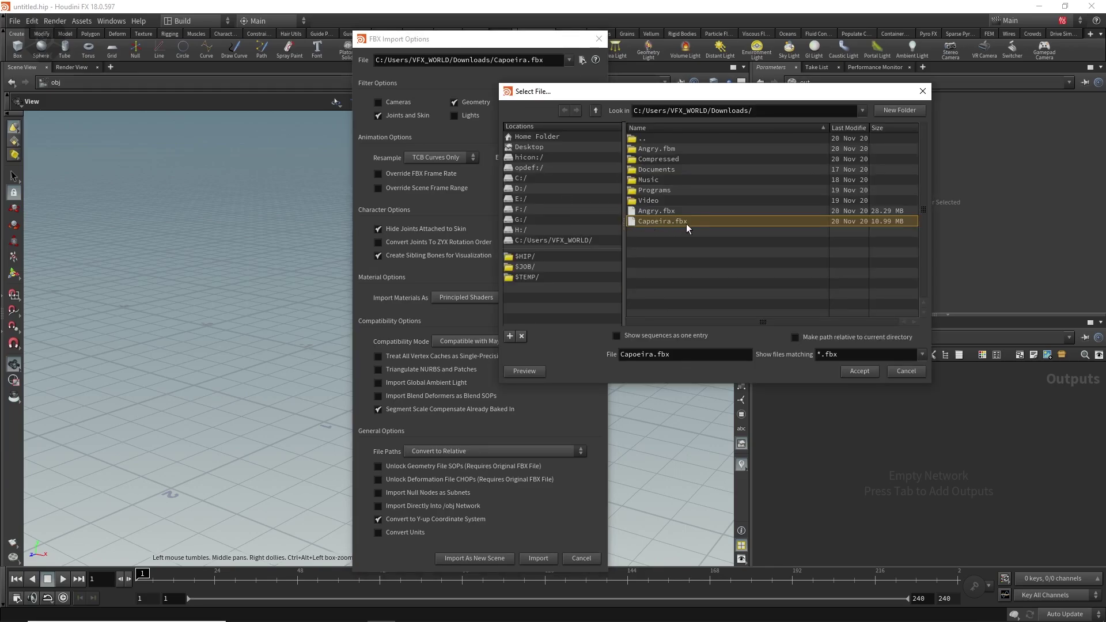
left_click(855, 371)
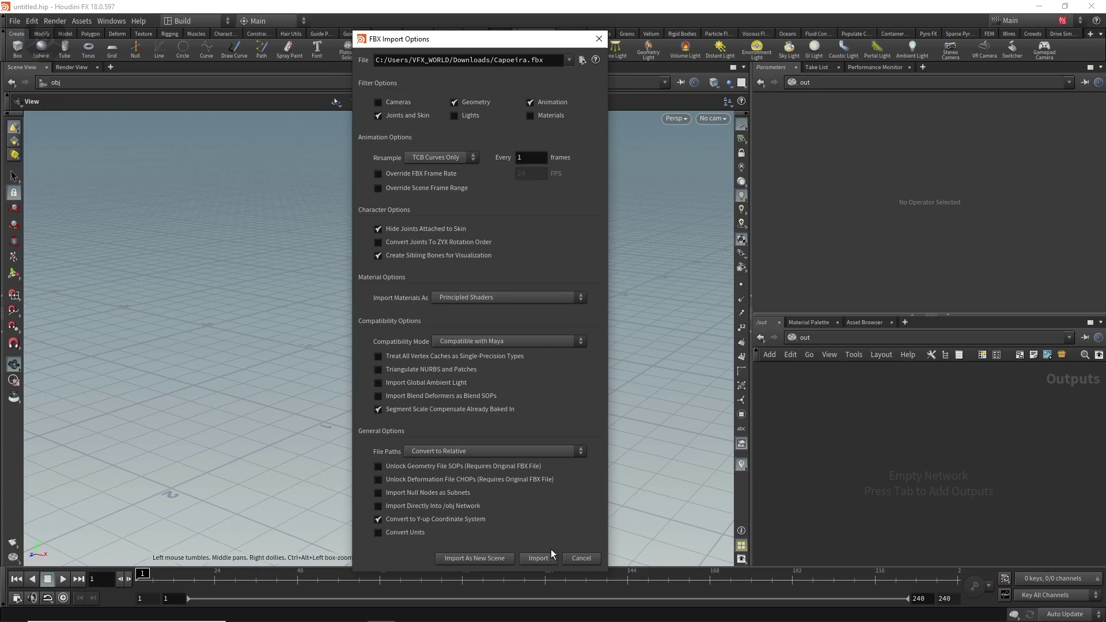
left_click(539, 558)
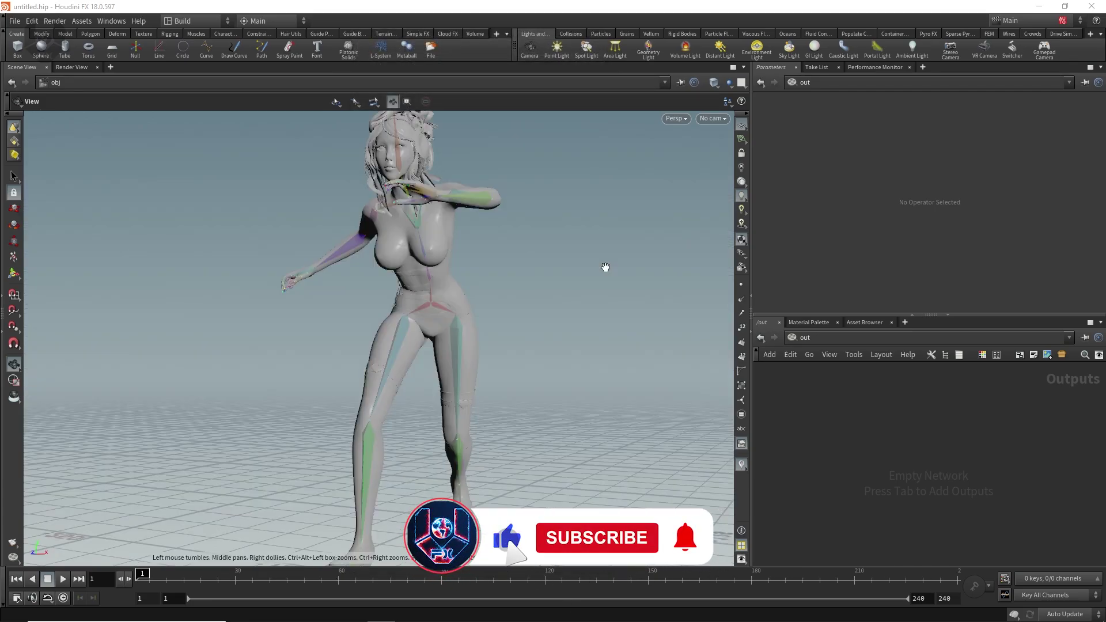
Step: Scrub through the first frames to preview the imported character's animation
left_click_drag(530, 422, 585, 415)
mouse_move(145, 576)
left_mouse_down()
mouse_move(269, 585)
mouse_move(151, 594)
left_mouse_up()
scroll(470, 433, "down", 4)
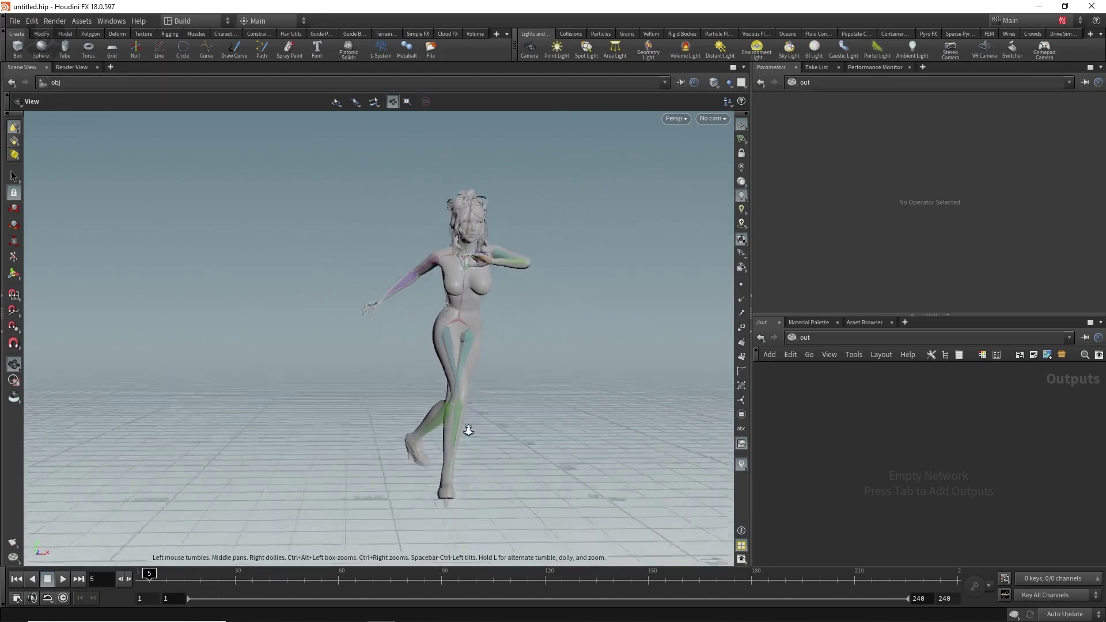
left_click_drag(600, 436, 493, 442)
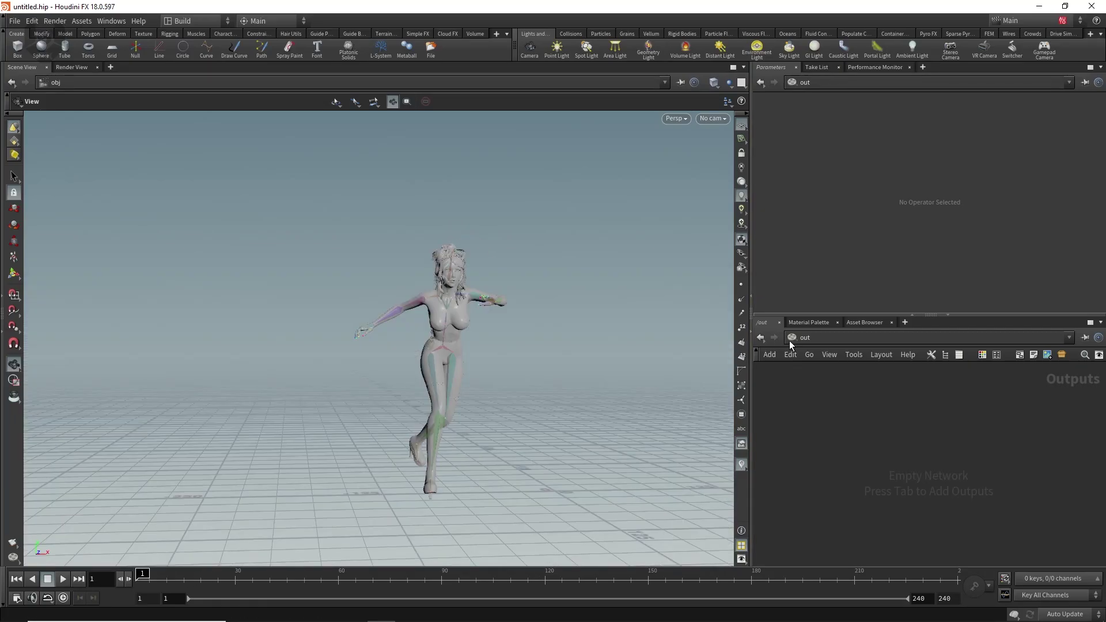
Step: Switch the network editor from out to the obj level and go inside the Capoeira_fbx subnetwork
left_click(795, 339)
left_click(811, 392)
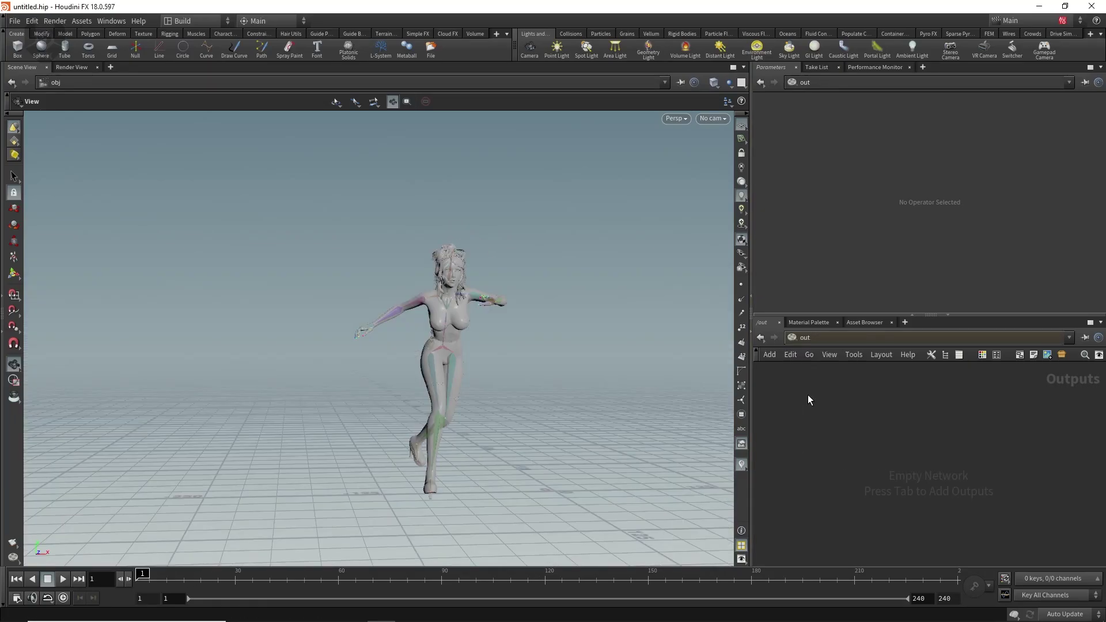
mouse_move(1046, 417)
left_mouse_down()
mouse_move(896, 520)
mouse_move(869, 519)
left_mouse_up()
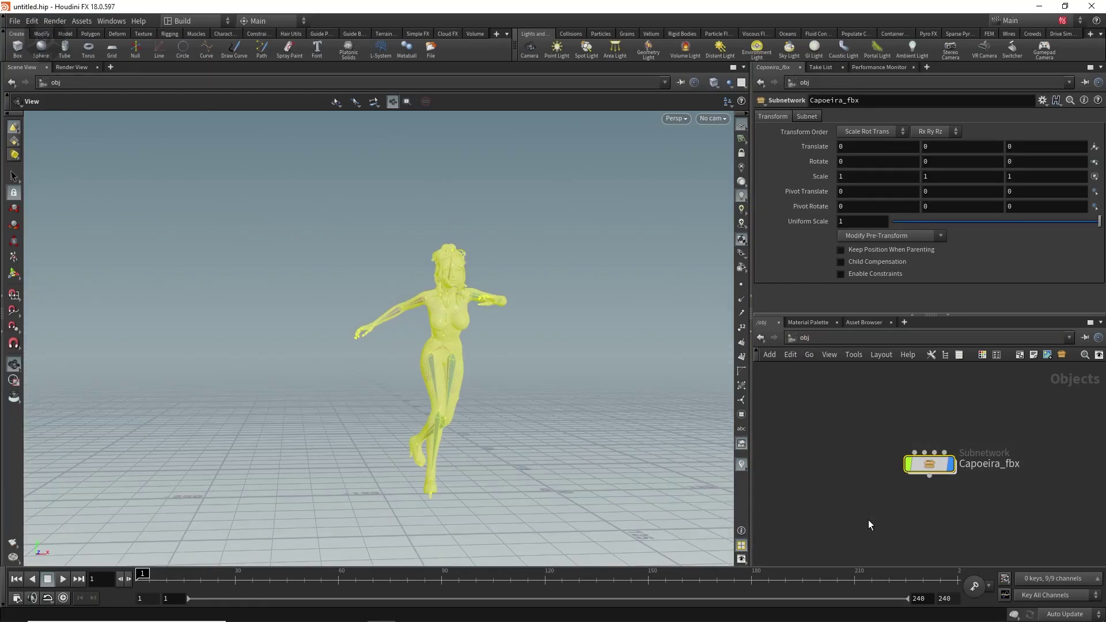
left_click(864, 518)
middle_click_drag(998, 476, 981, 464)
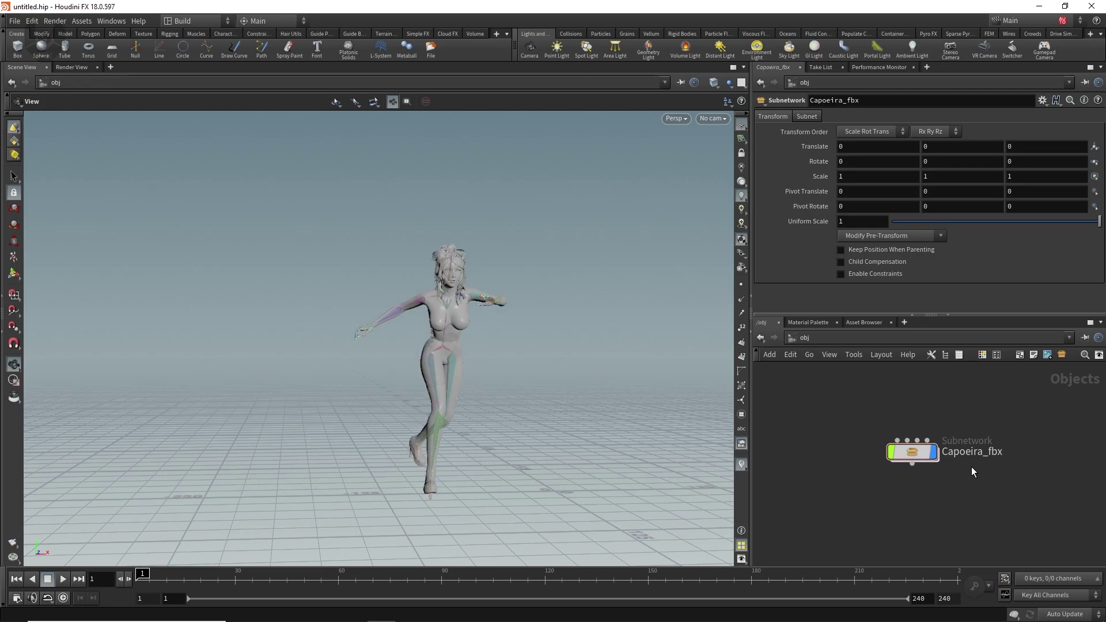
double_click(912, 454)
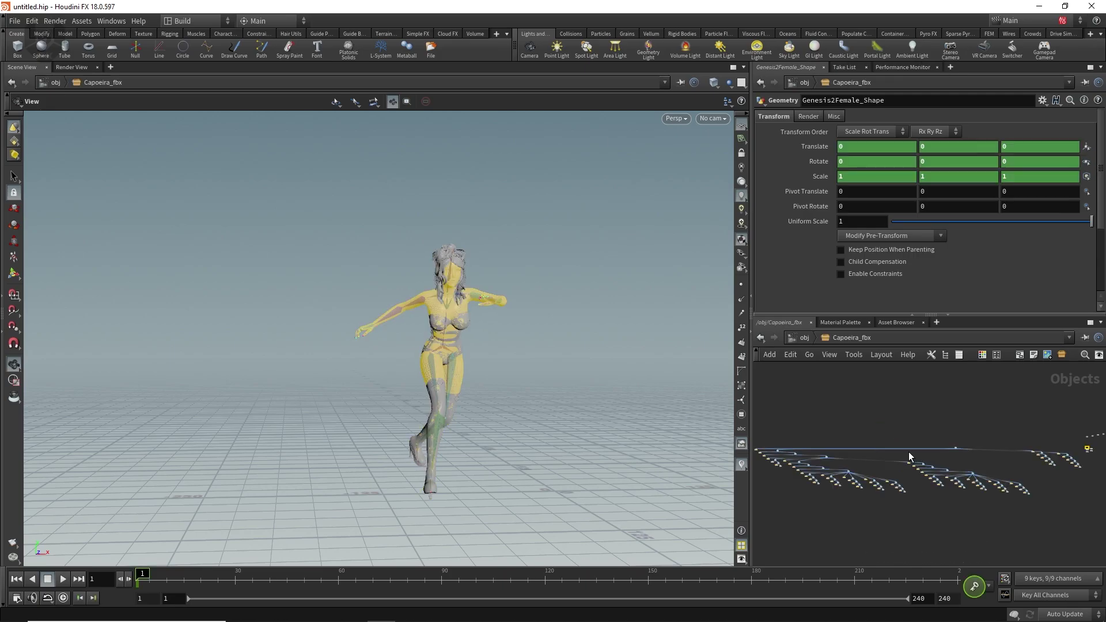
Step: Turn off the display of the body, swimsuit, left boot, right boot and hair geometry nodes, leaving only the skeleton shown
middle_click_drag(1097, 428, 940, 444)
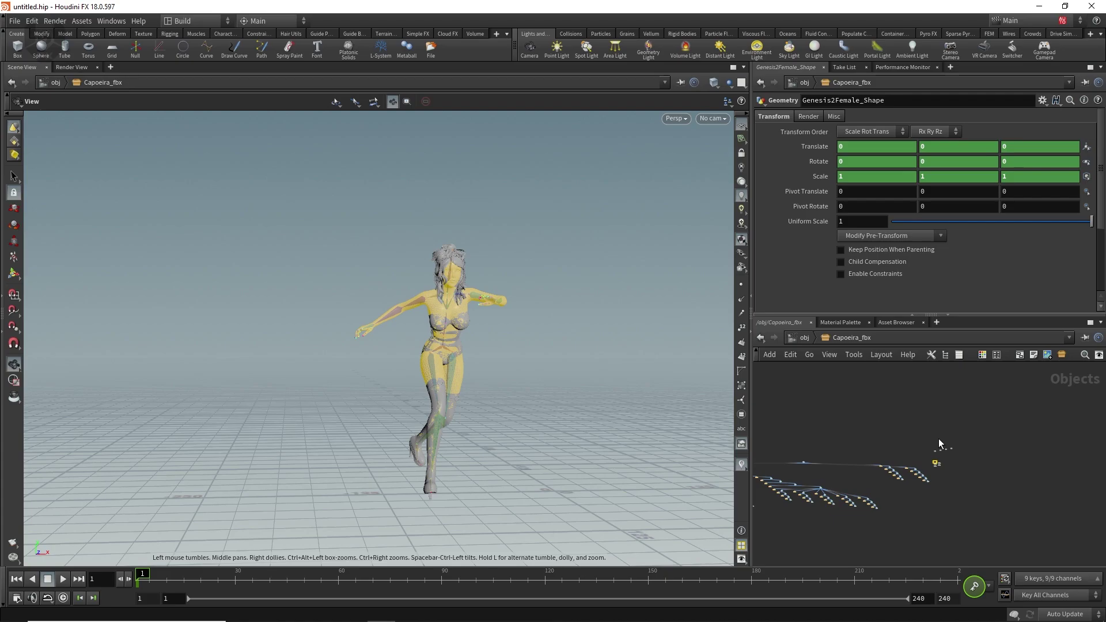
scroll(949, 454, "up", 10)
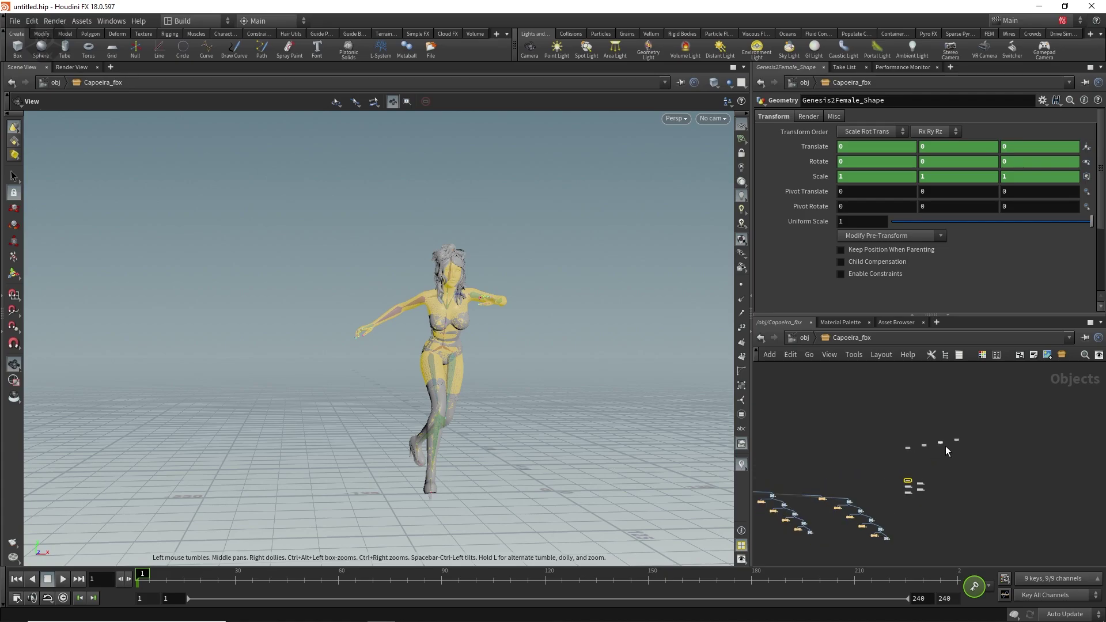
scroll(880, 477, "up", 2)
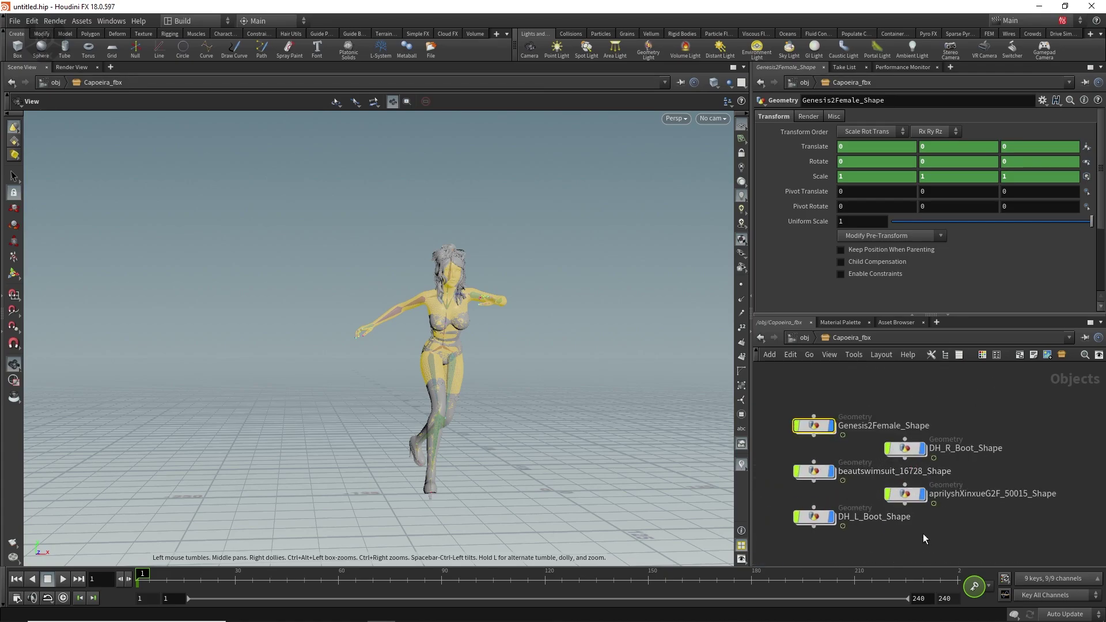
left_click_drag(518, 390, 536, 365)
right_click_drag(536, 366, 581, 277)
left_click_drag(554, 310, 524, 274)
left_click(957, 406)
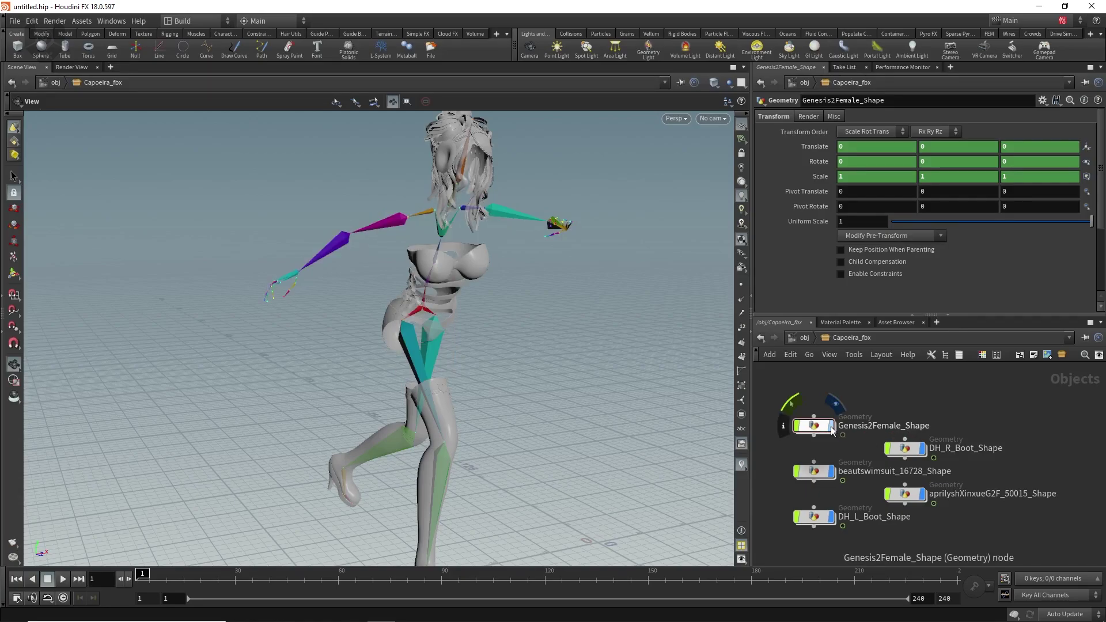
left_click(831, 427)
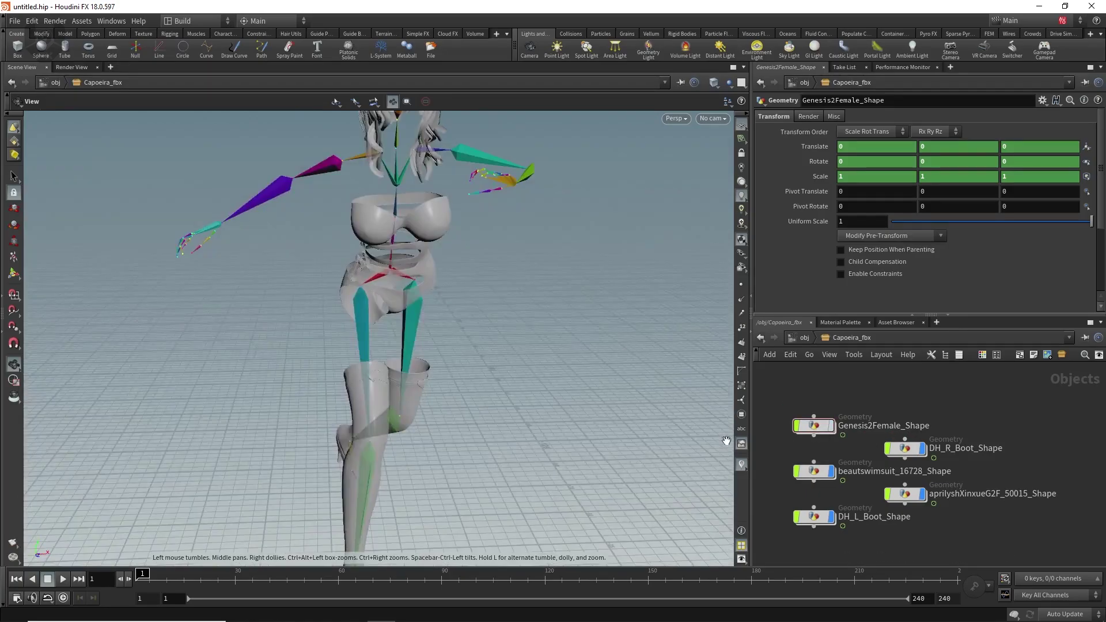
left_click(833, 472)
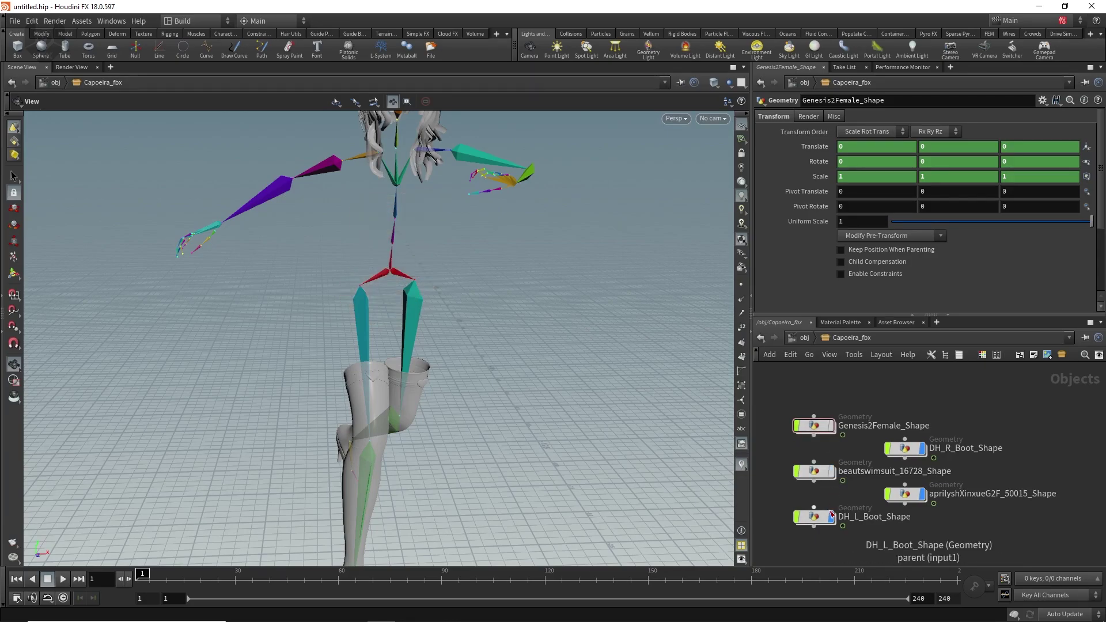
left_click(834, 522)
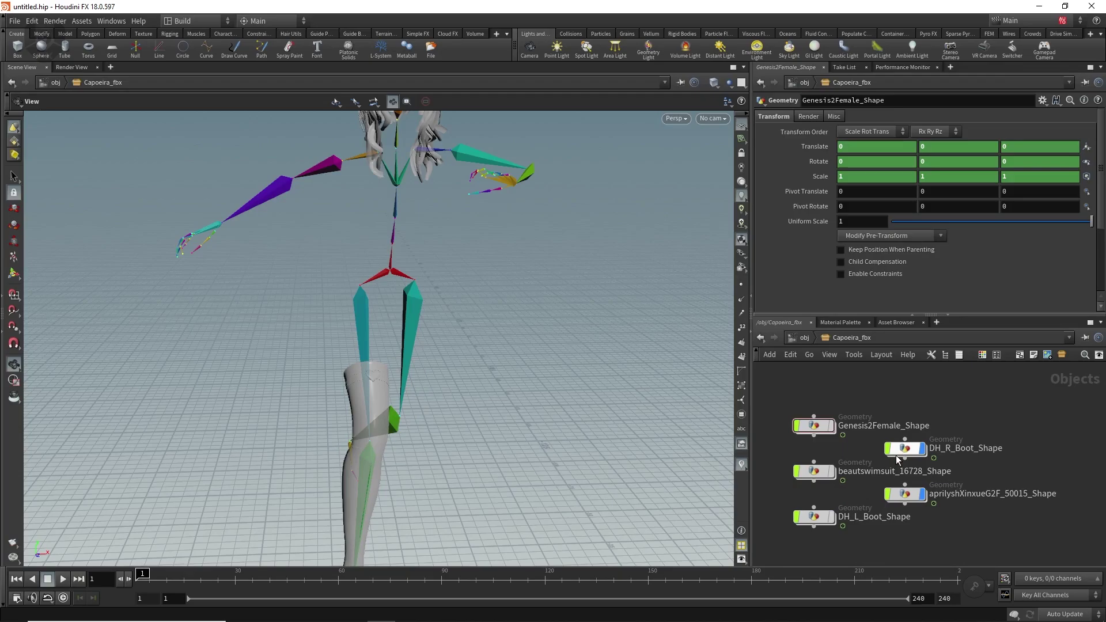
left_click(922, 448)
left_click(924, 494)
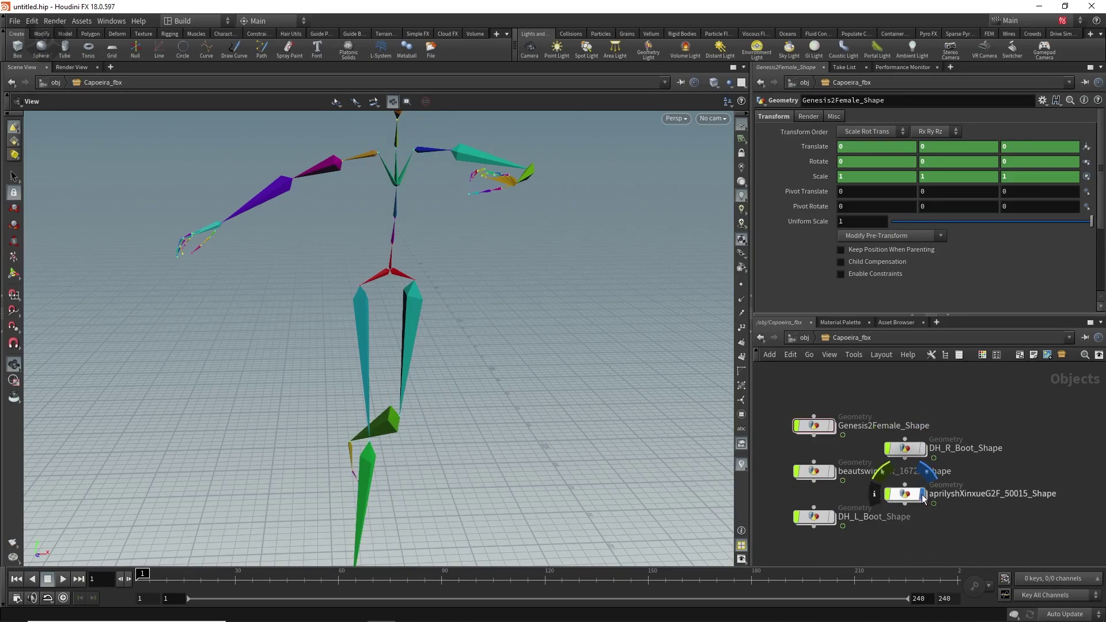
left_click(924, 494)
left_click(924, 494)
left_click_drag(438, 464, 484, 470)
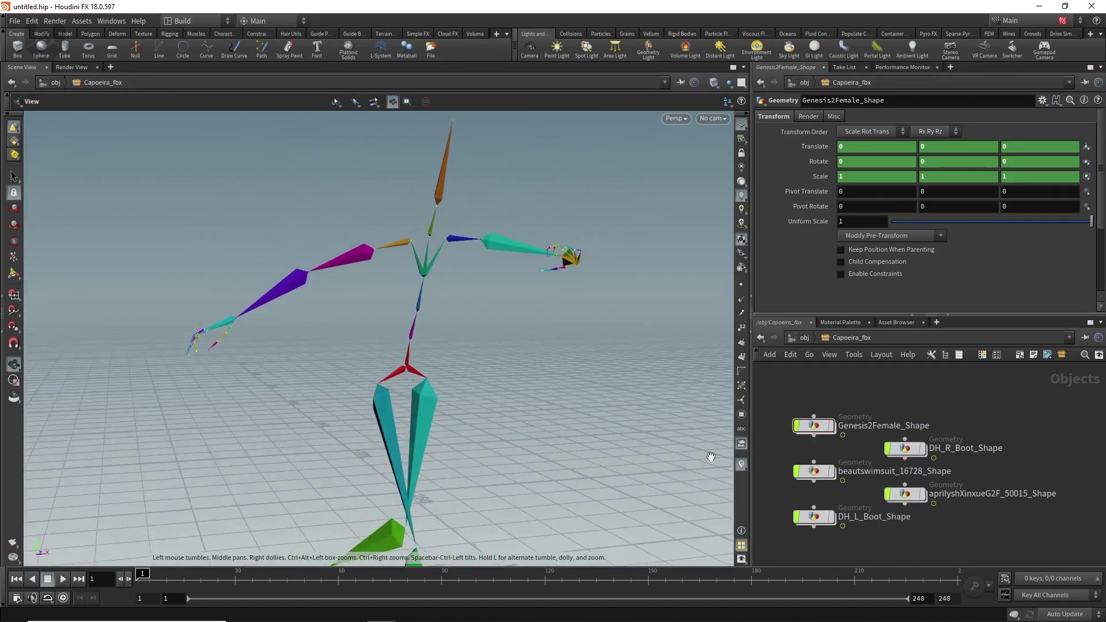
Step: Turn the display of Genesis2Female_Shape back on and go inside that geometry node
left_click(832, 428)
mouse_move(553, 415)
left_mouse_down()
mouse_move(306, 415)
mouse_move(535, 422)
left_mouse_up()
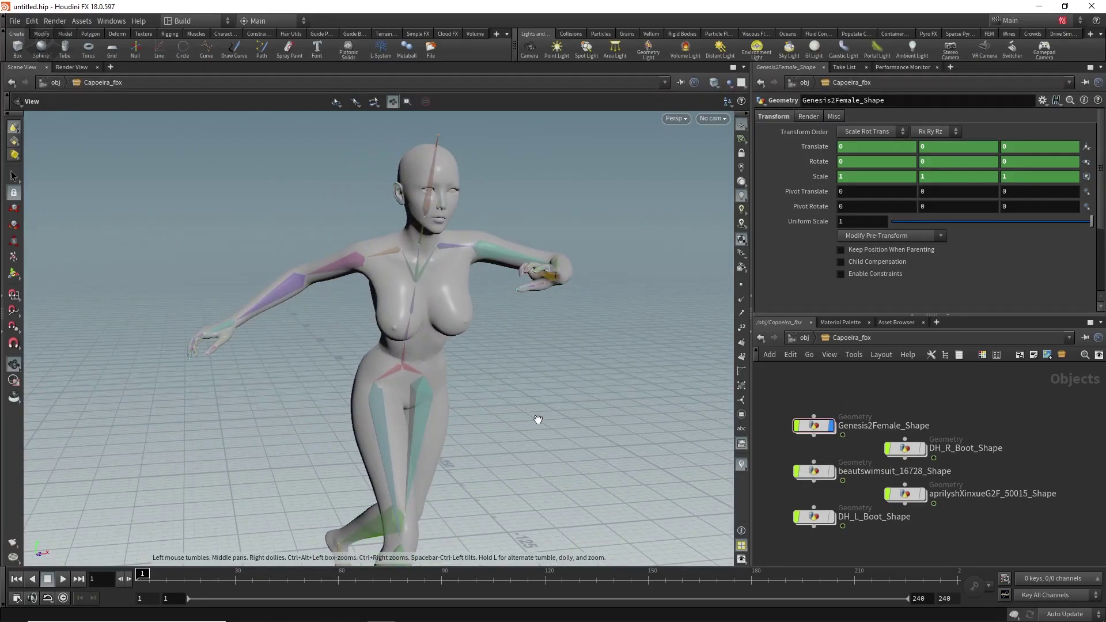
double_click(813, 427)
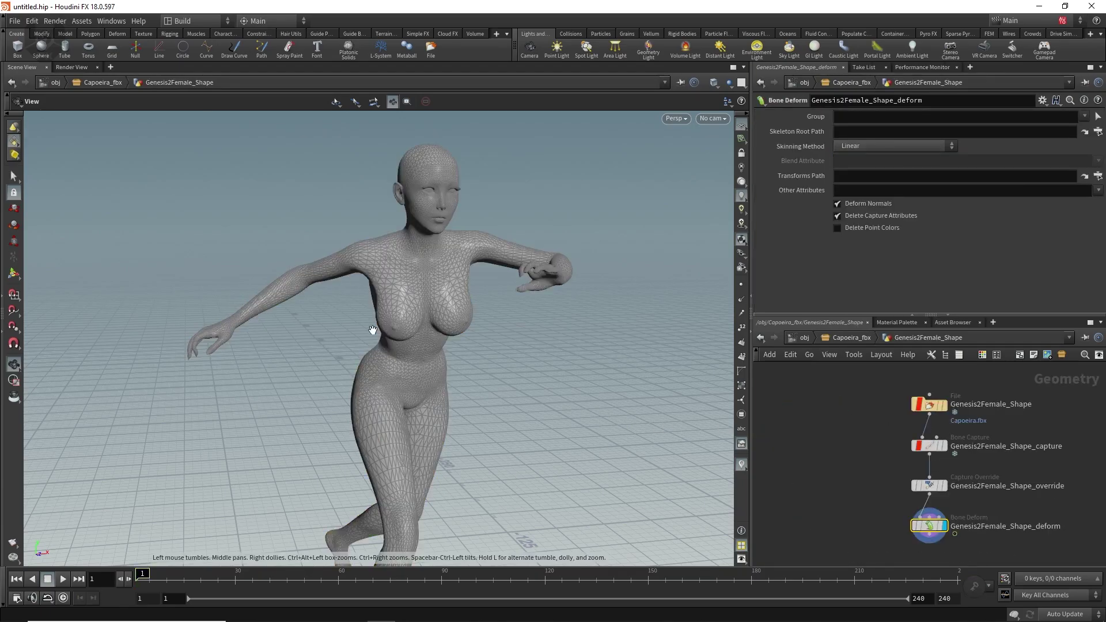
Step: Add a PolyReduce node after Genesis2Female_Shape_deform, align it below that node and make it the displayed node
right_click_drag(373, 330, 496, 242)
mouse_move(446, 297)
left_mouse_down()
mouse_move(482, 314)
mouse_move(591, 315)
mouse_move(524, 321)
mouse_move(455, 309)
left_mouse_up()
right_click_drag(453, 312, 388, 494)
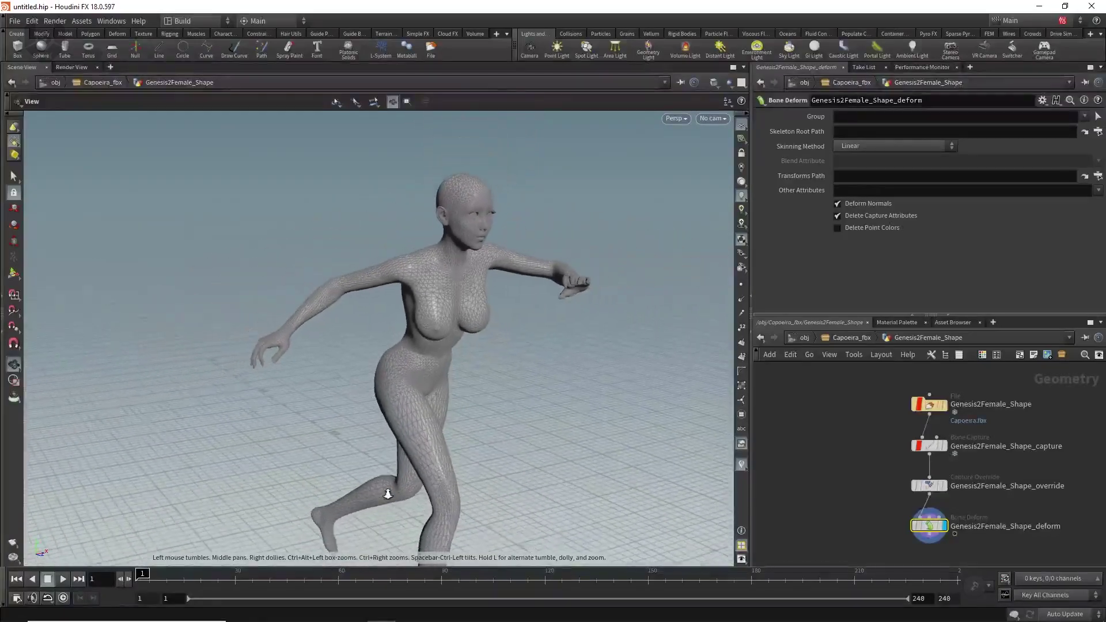
middle_click_drag(388, 494, 436, 379)
left_click_drag(443, 389, 428, 395)
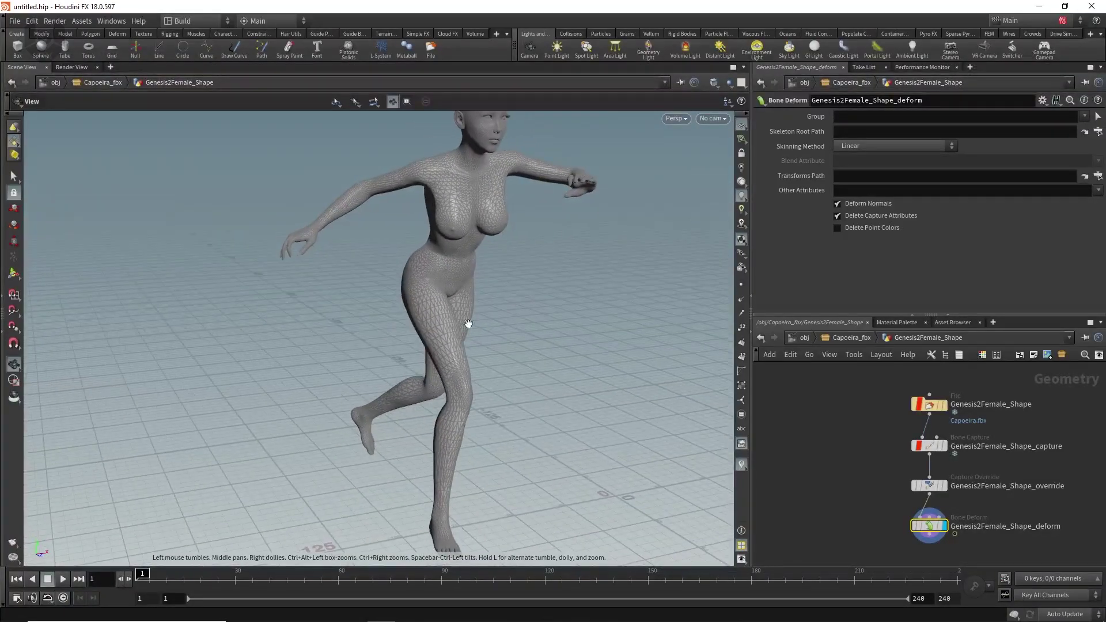
key("f")
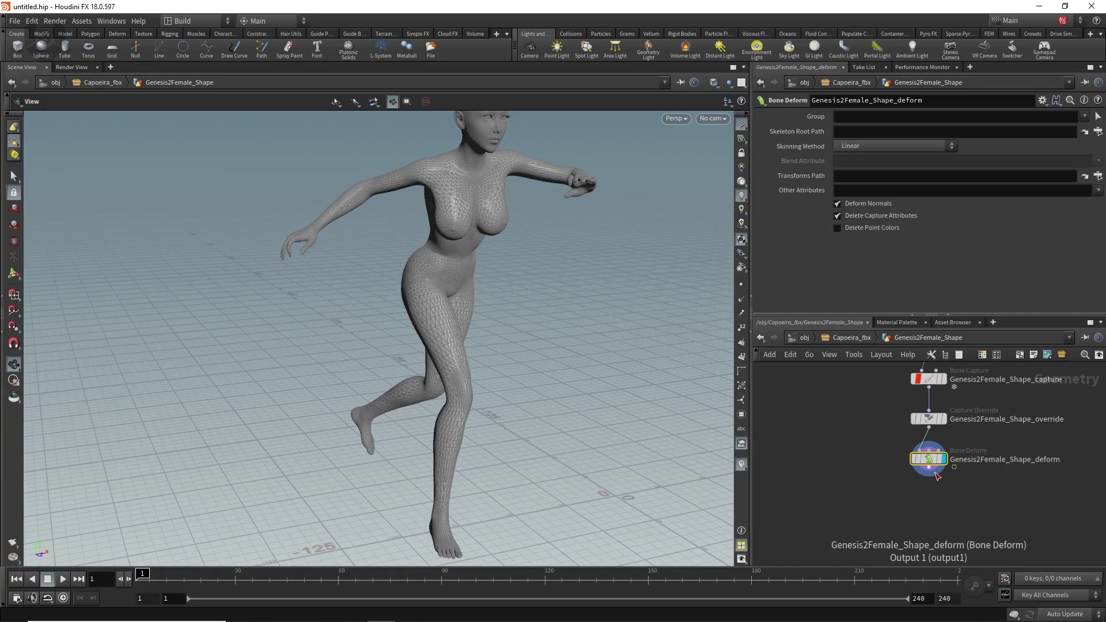
left_click(933, 474)
left_click(921, 504)
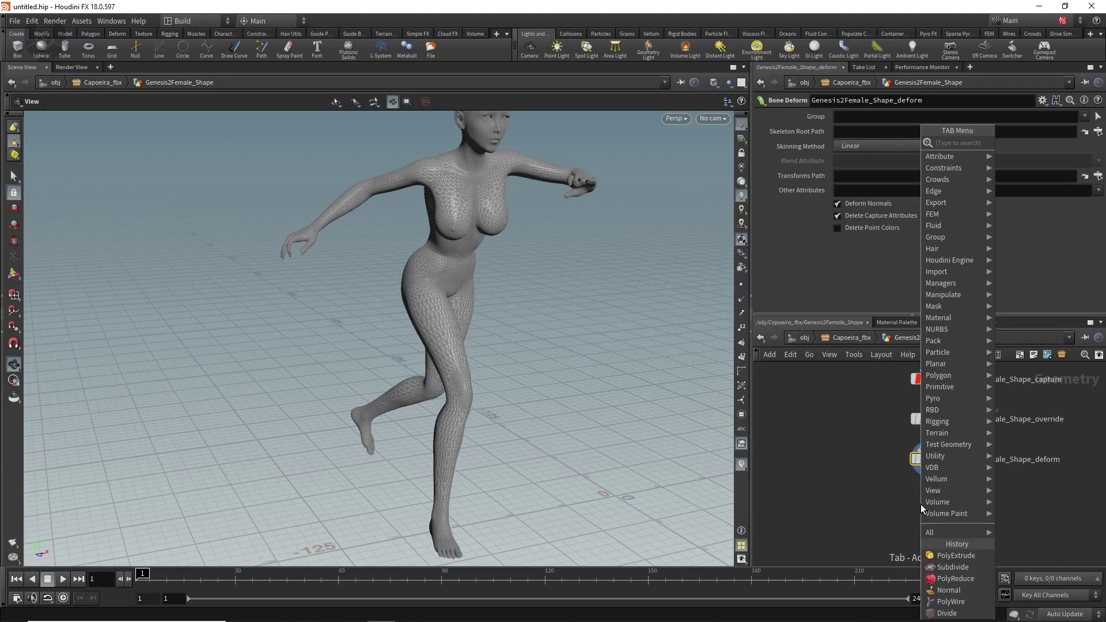
type("poly")
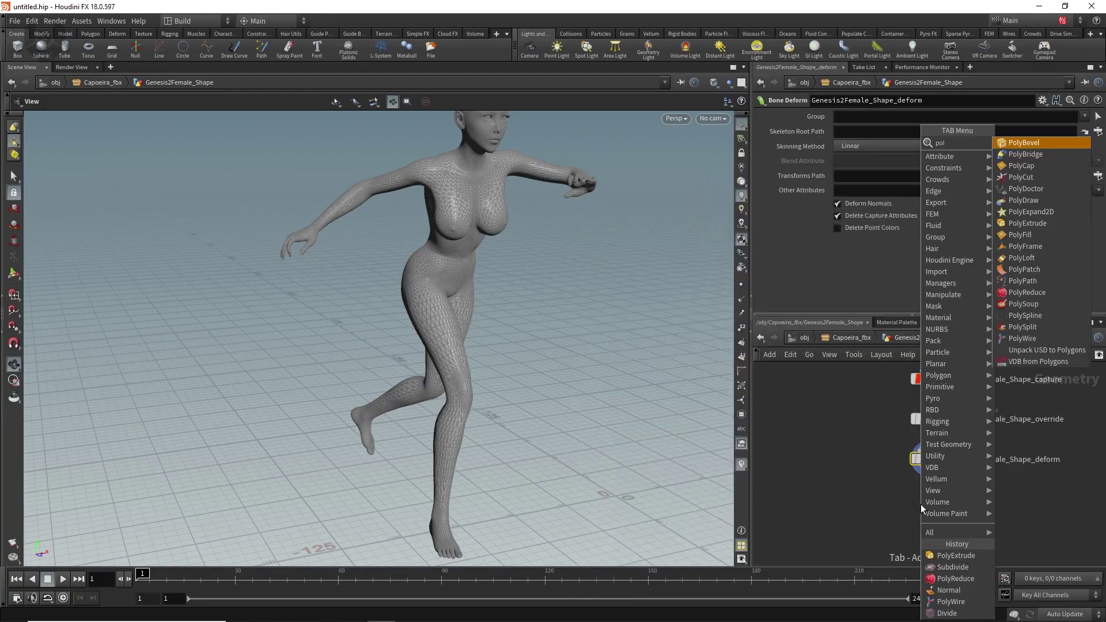
left_click(1023, 293)
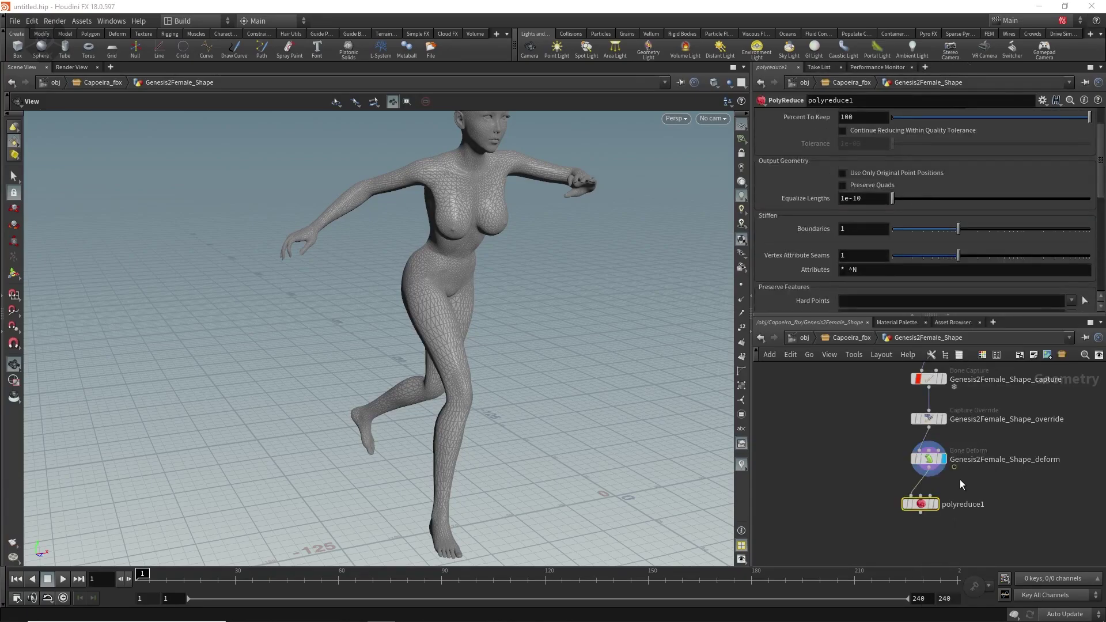
mouse_move(928, 505)
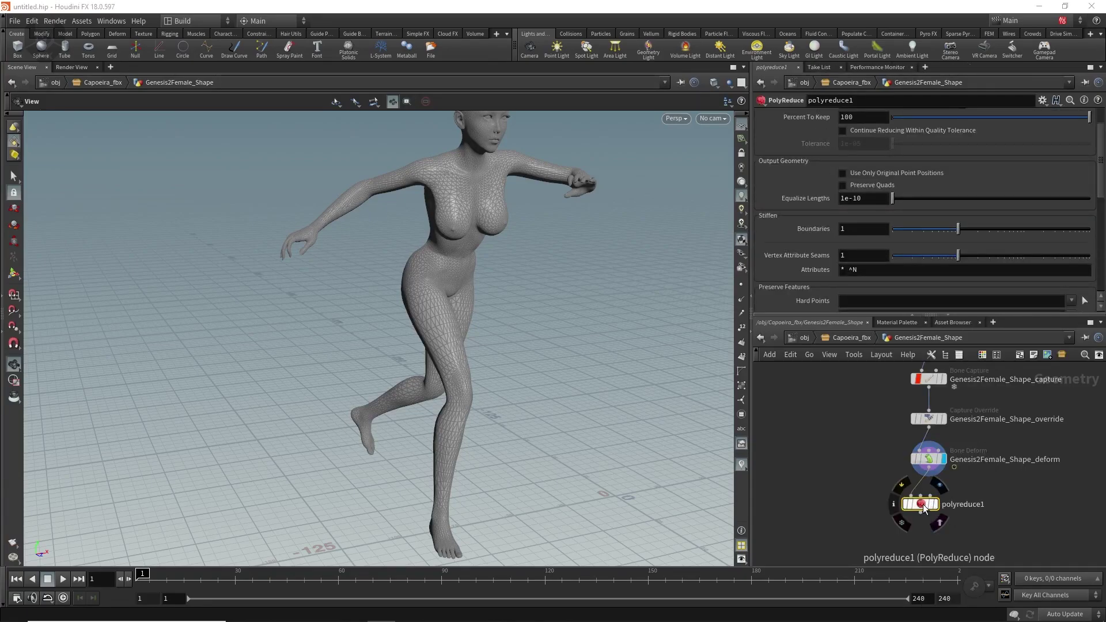
left_click_drag(924, 509, 932, 517)
left_click(944, 513)
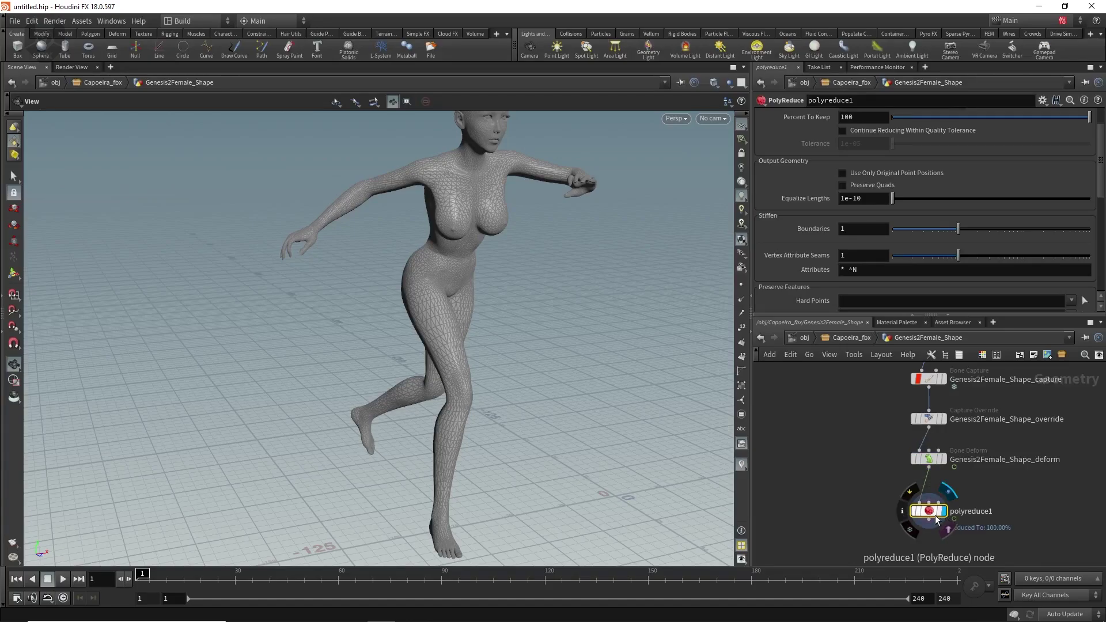
Step: Set the PolyReduce node's Percent To Keep to 20 and check the reduced body mesh
scroll(796, 172, "up", 2)
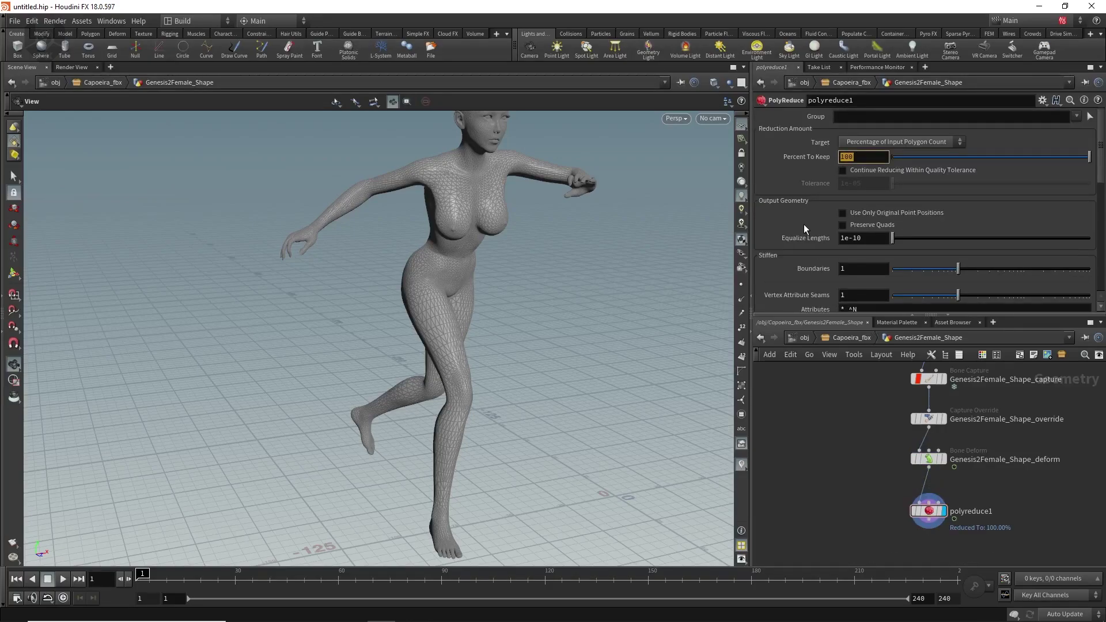
type("20")
key("Return")
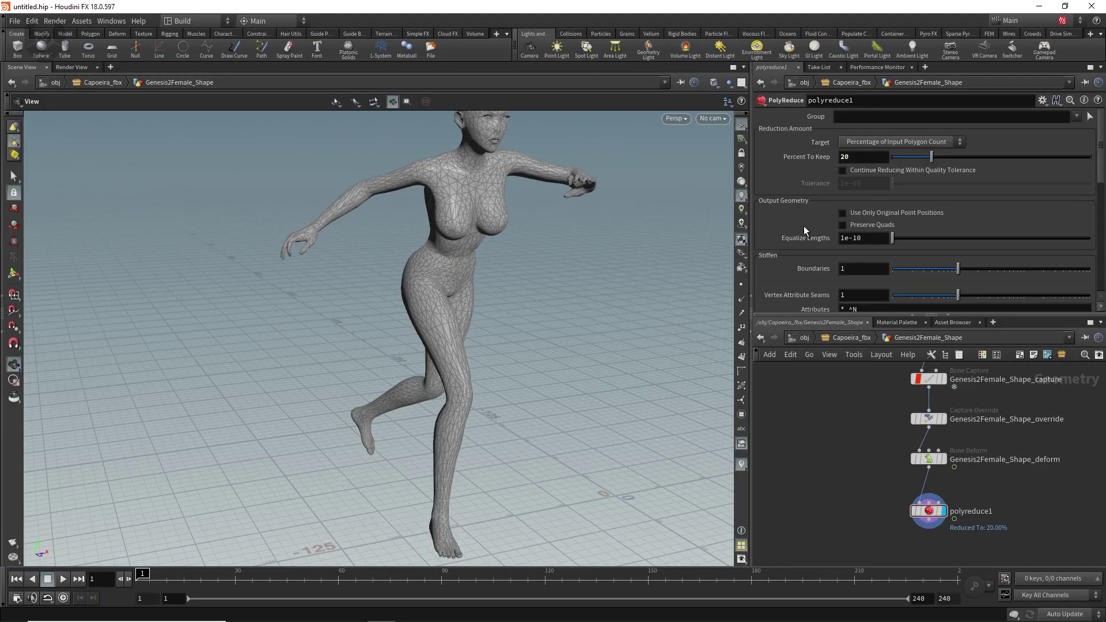
scroll(487, 301, "up", 3)
left_click_drag(487, 302, 444, 294)
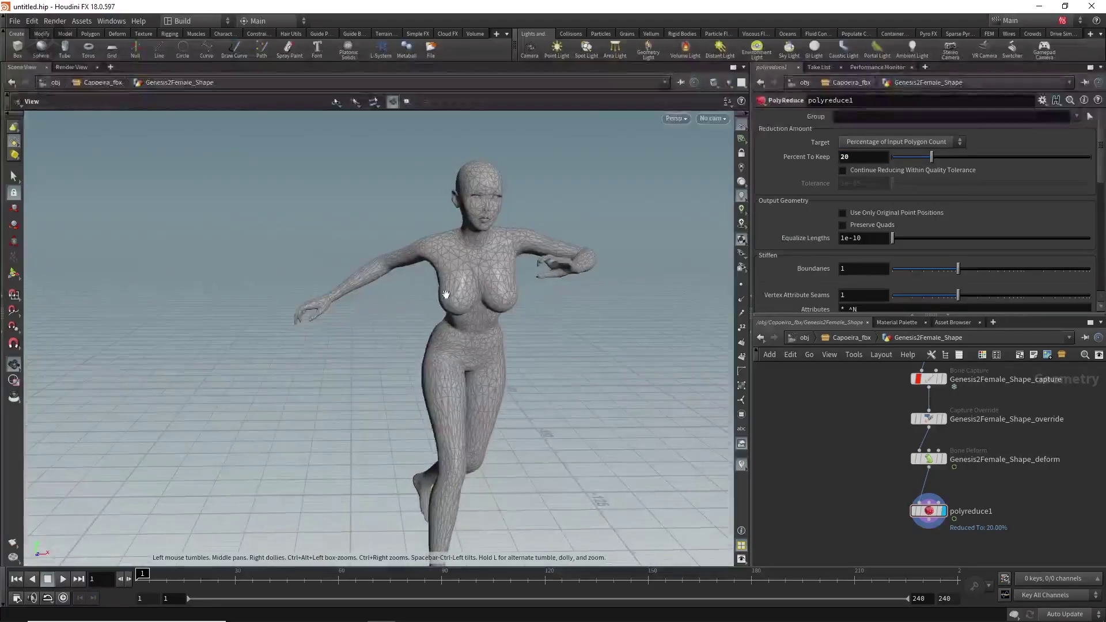
right_click_drag(444, 294, 528, 133)
left_click_drag(490, 311, 462, 366)
right_click_drag(462, 367, 475, 413)
scroll(474, 413, "up", 2)
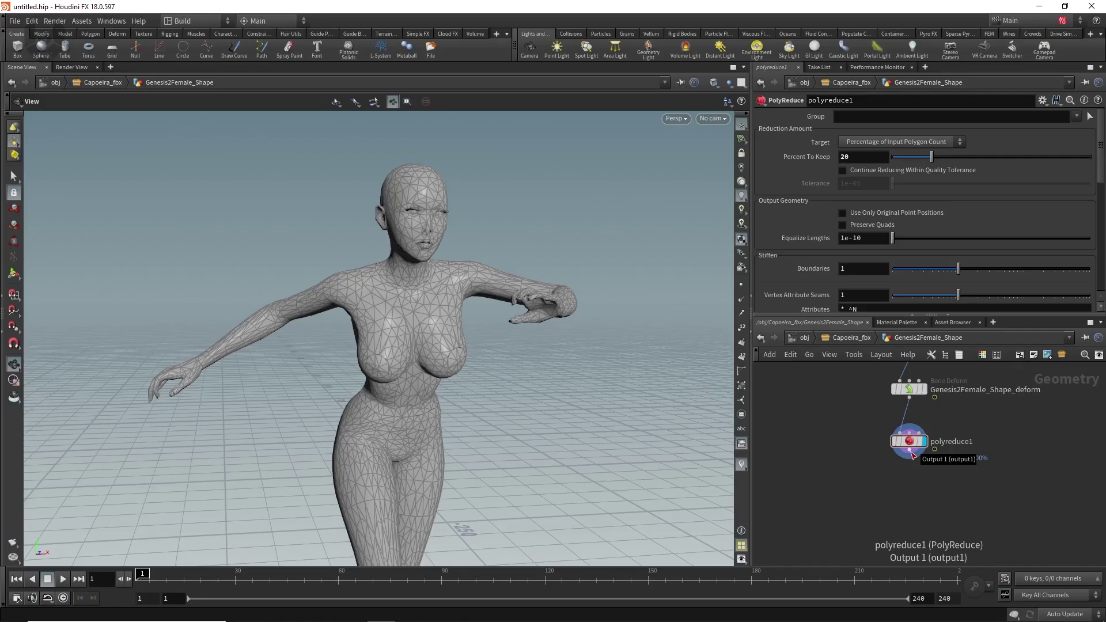
Step: Add a Divide node after polyreduce1, make it the displayed node and turn on Compute Dual
mouse_move(912, 454)
left_mouse_down()
mouse_move(907, 477)
mouse_move(924, 468)
left_mouse_up()
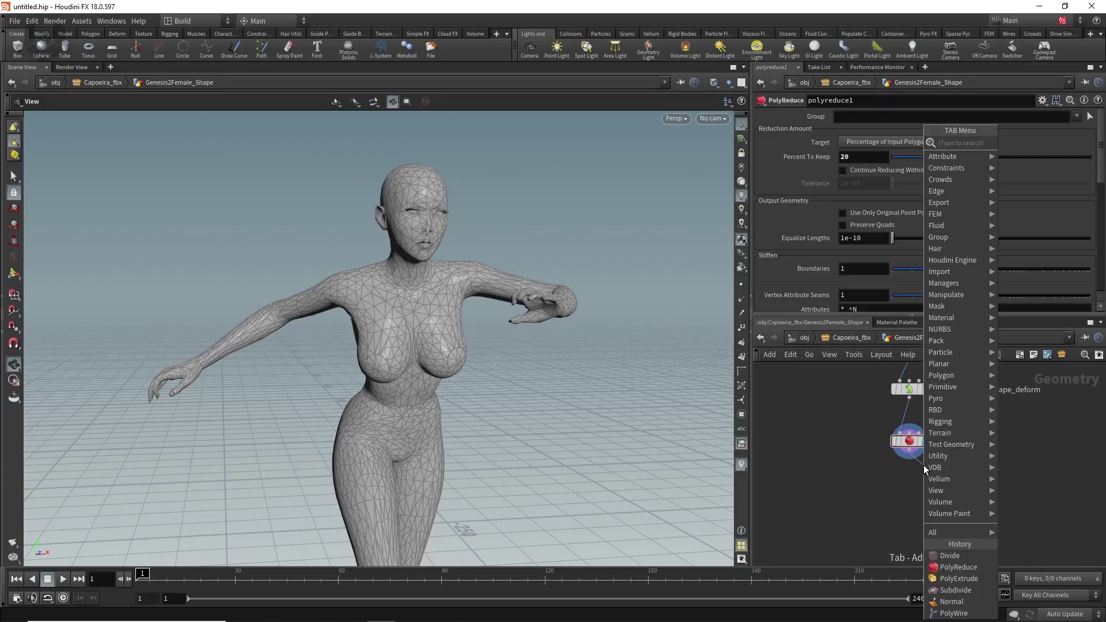
type("div")
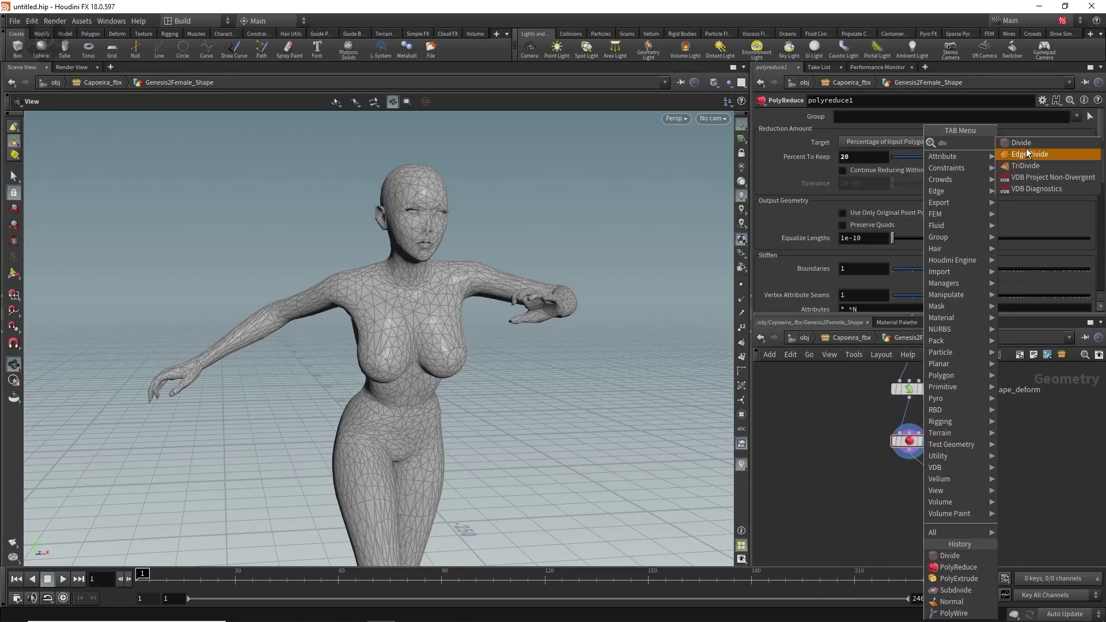
left_click(1021, 143)
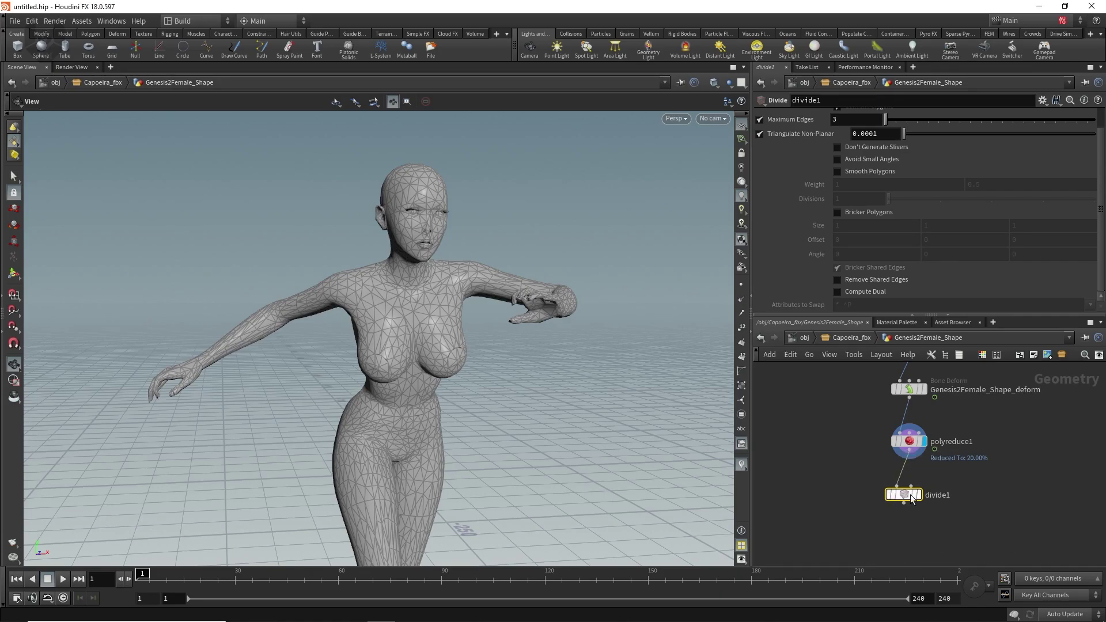
left_click(919, 494)
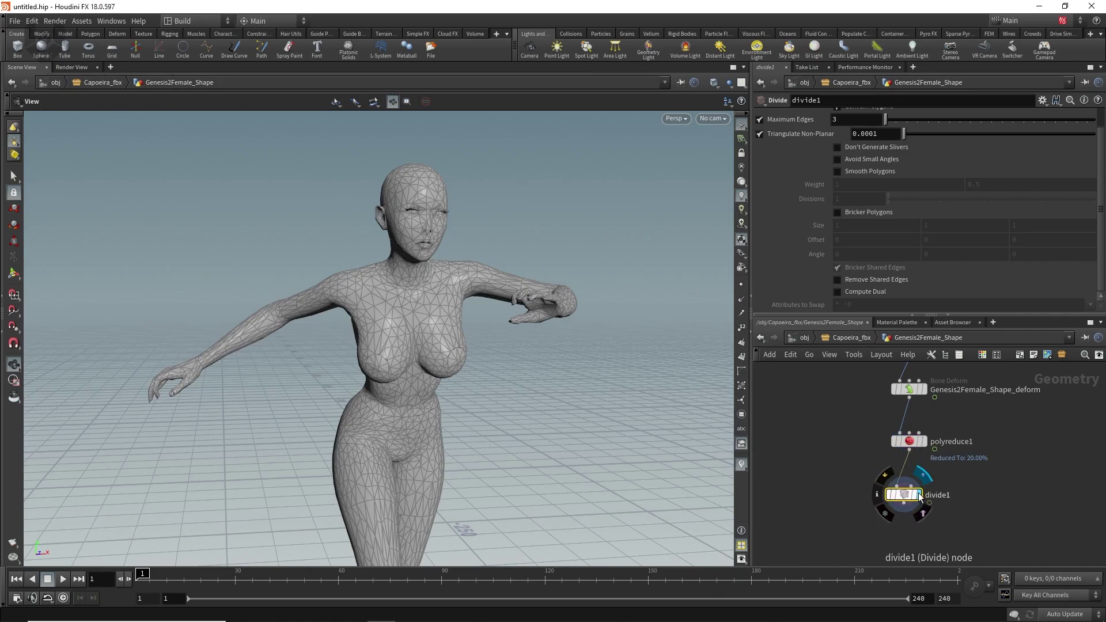
left_click(839, 291)
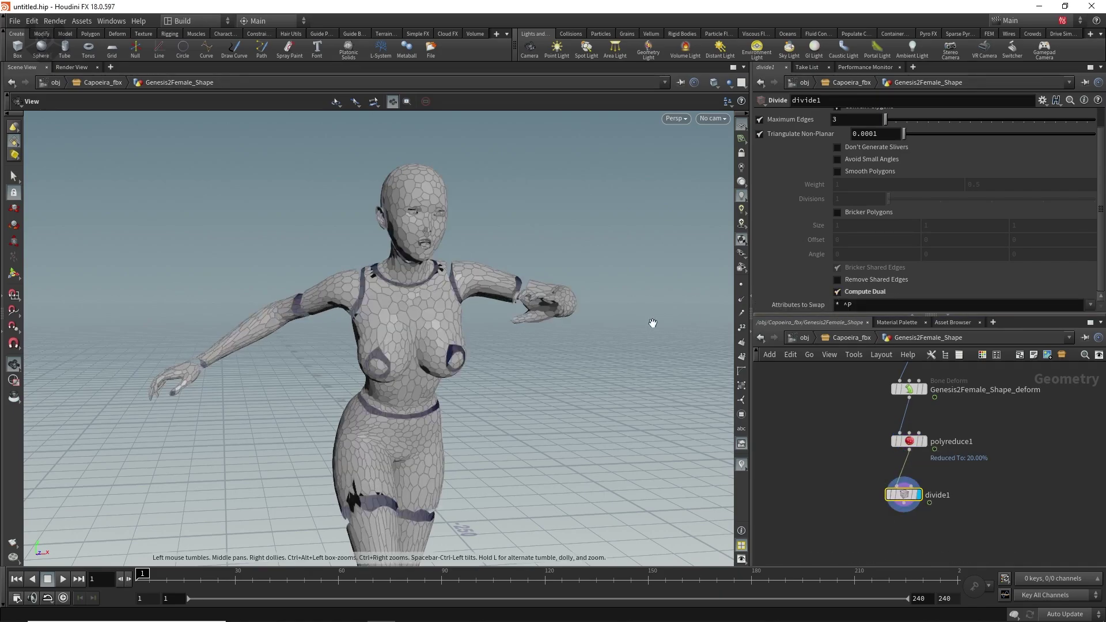
Step: Examine the divided body mesh around the head, torso, arms and hips from several angles
right_click_drag(446, 359, 612, 333)
left_click_drag(466, 342, 505, 364)
left_click_drag(436, 320, 535, 344)
left_click_drag(425, 335, 436, 325)
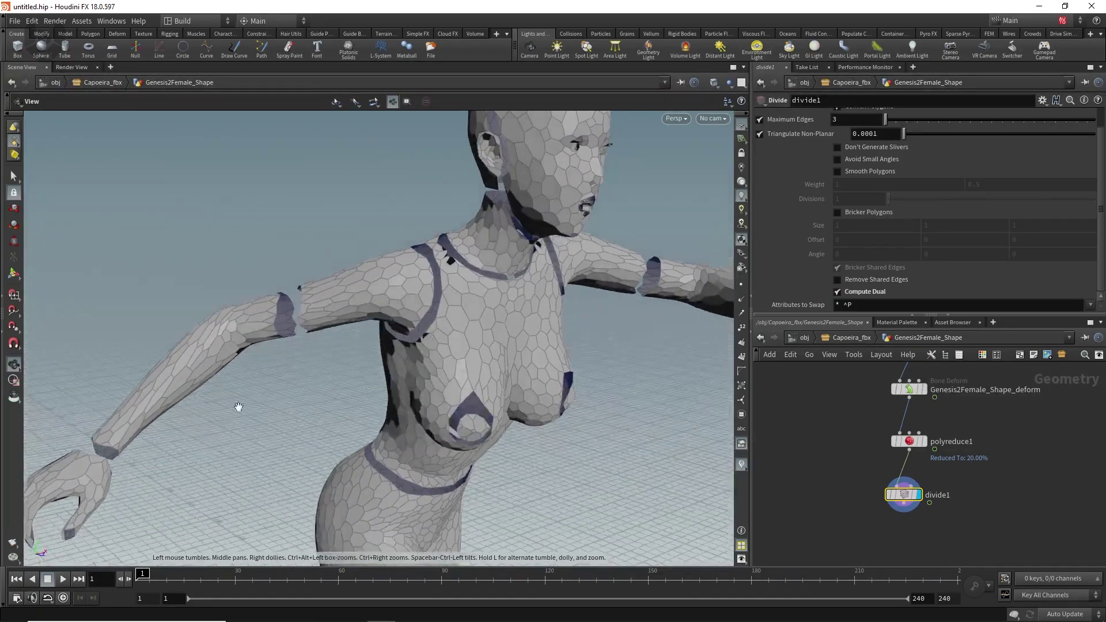
left_click_drag(239, 406, 453, 313)
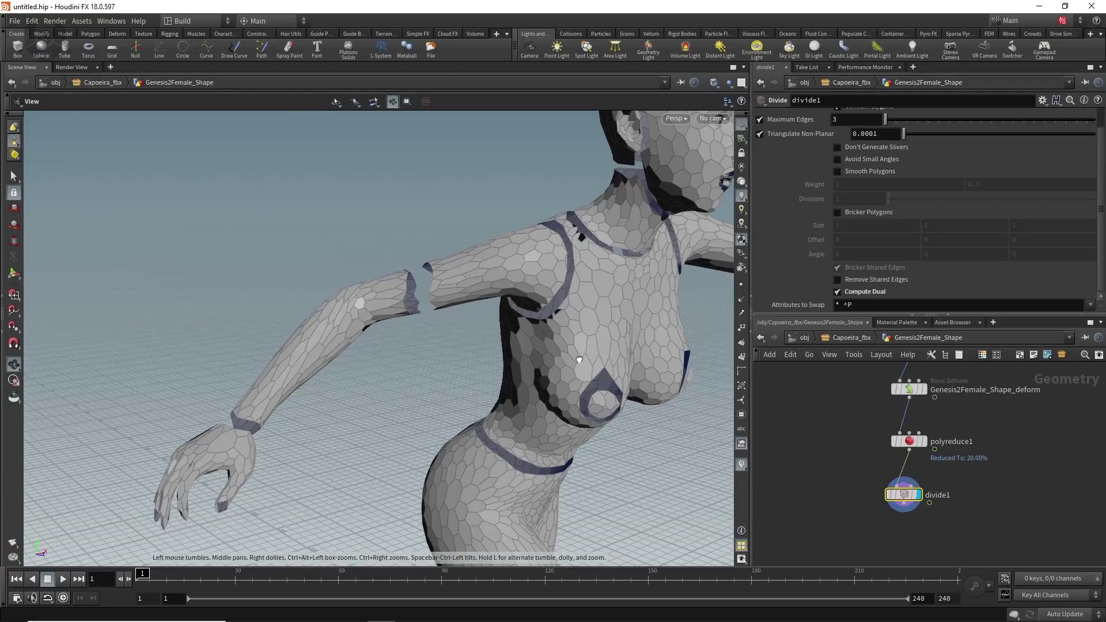
left_click_drag(579, 360, 509, 385)
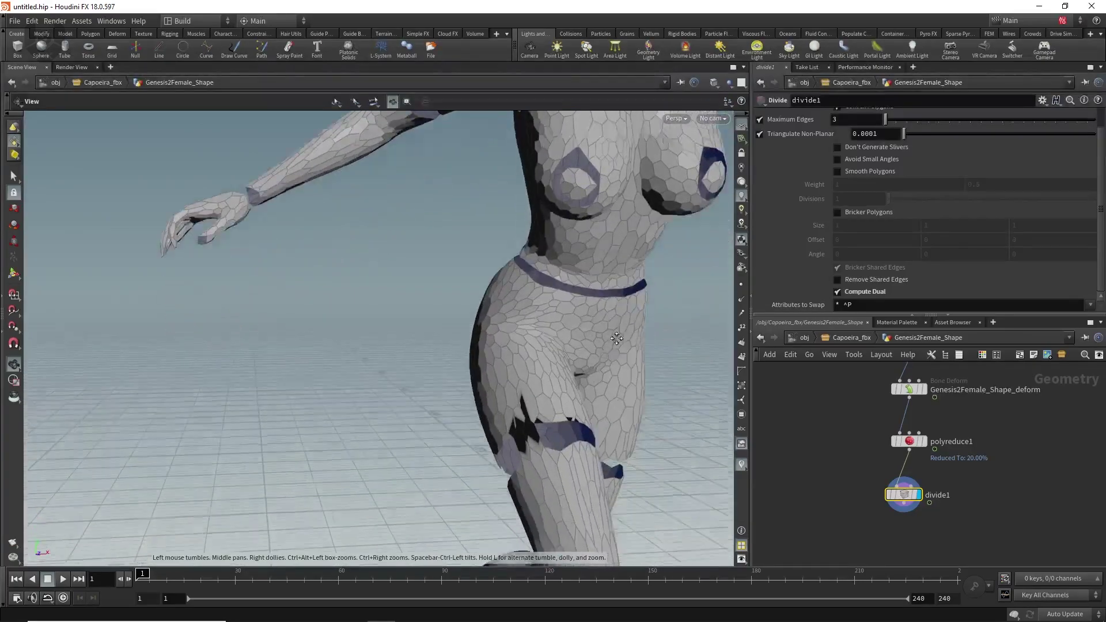
middle_click_drag(617, 339, 492, 372)
middle_click_drag(595, 419, 552, 322)
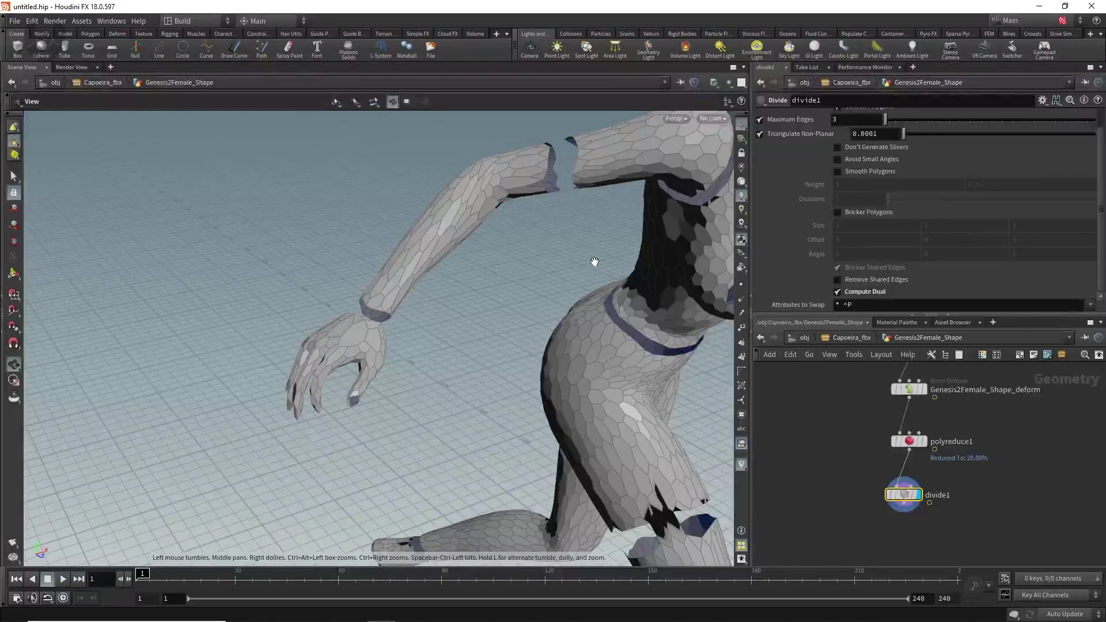
middle_click_drag(594, 261, 590, 113)
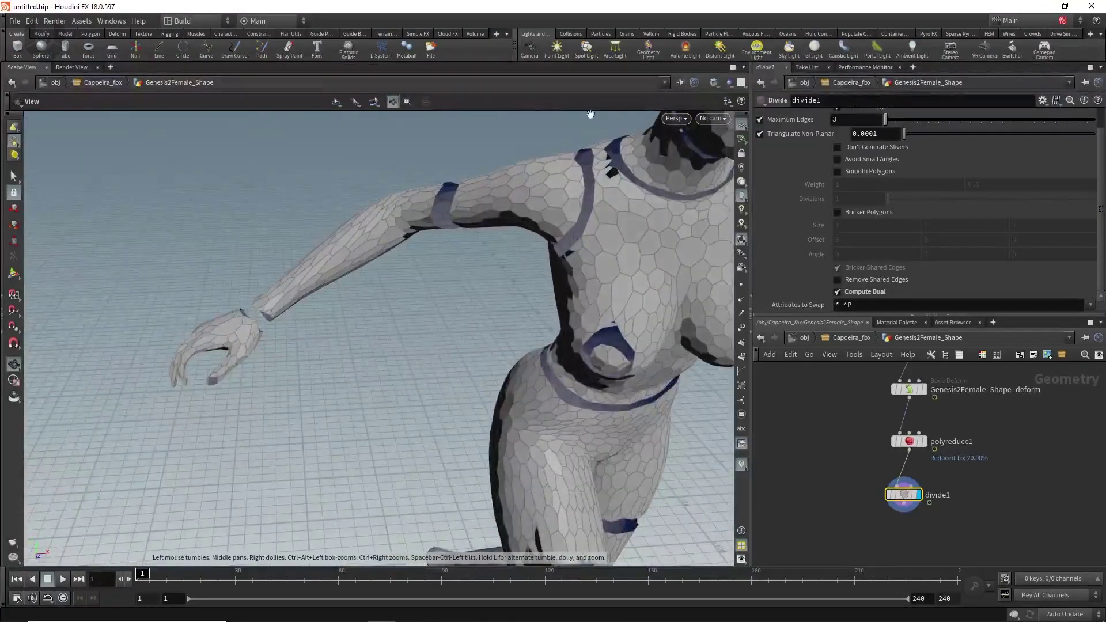
middle_click_drag(616, 248, 511, 289)
left_click_drag(512, 289, 452, 281)
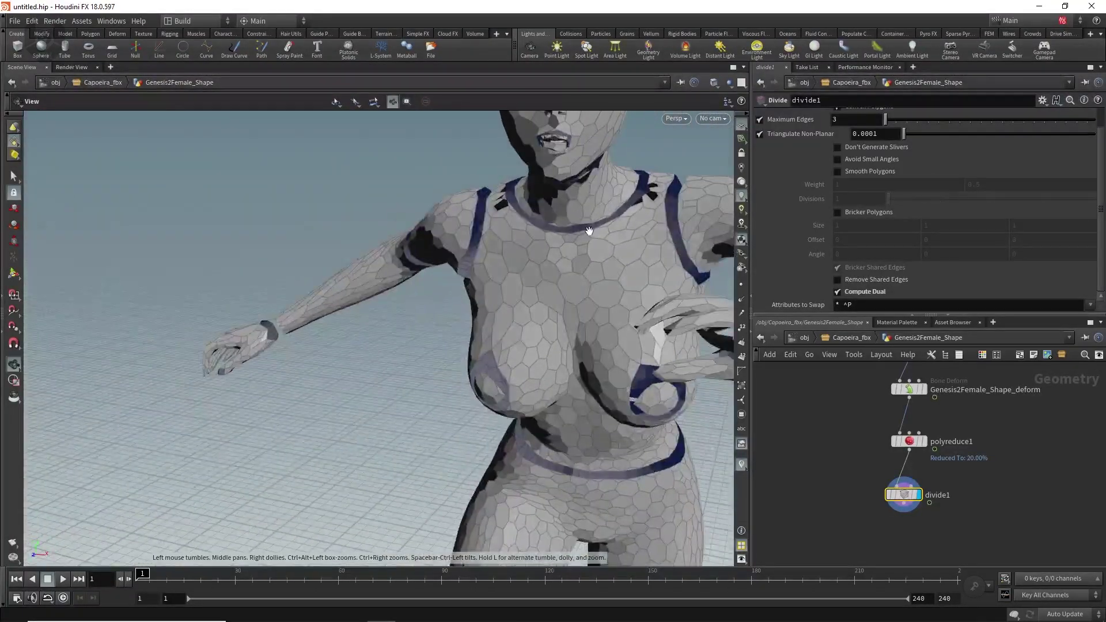
right_click_drag(589, 231, 533, 407)
middle_click_drag(533, 407, 596, 390)
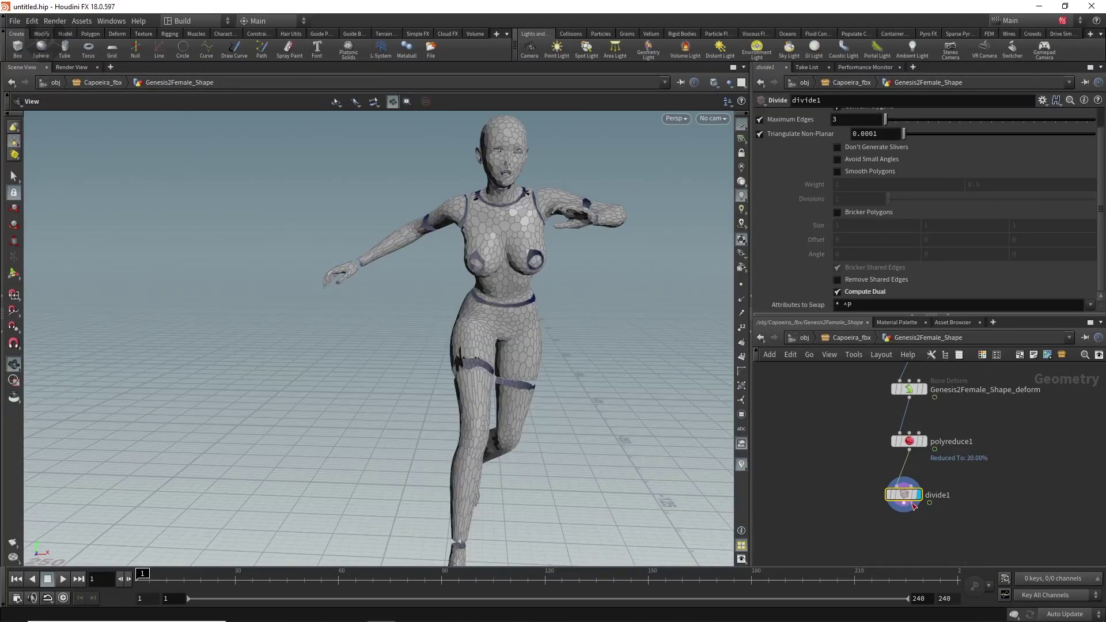
Step: Add a PolyWire node after divide1 and make it the displayed node
left_click_drag(906, 504, 895, 538)
type("polywi")
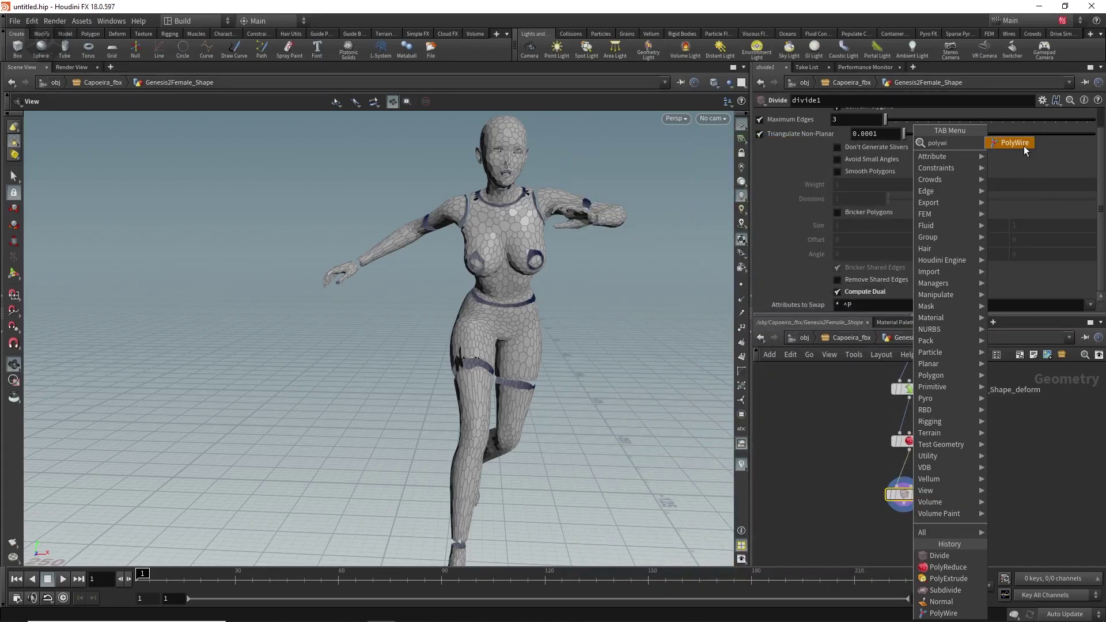
left_click(1025, 146)
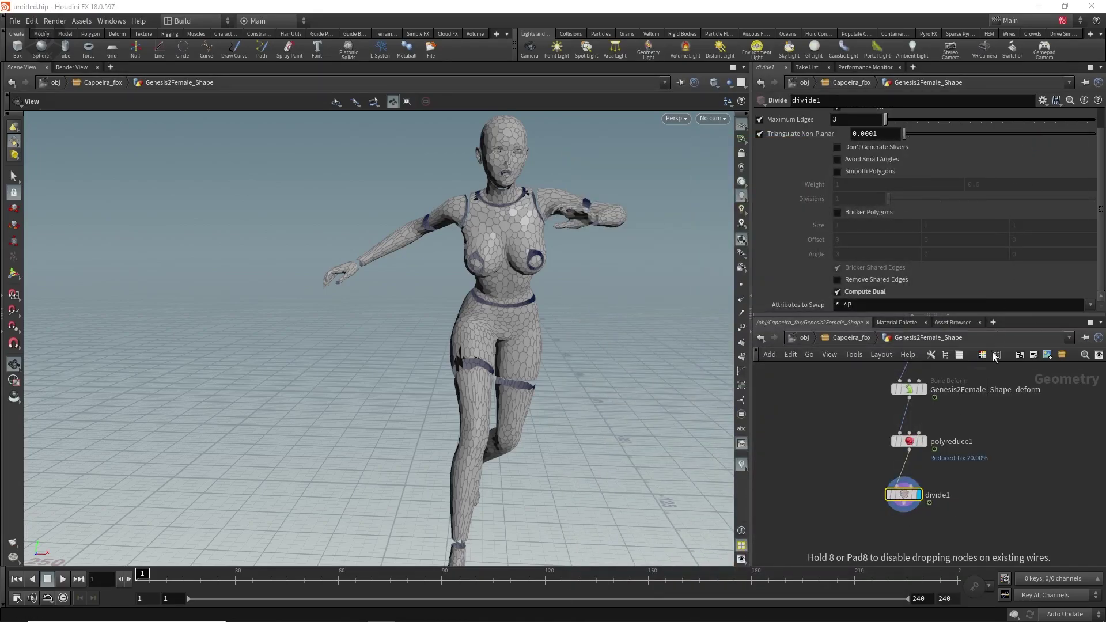
left_click(900, 534)
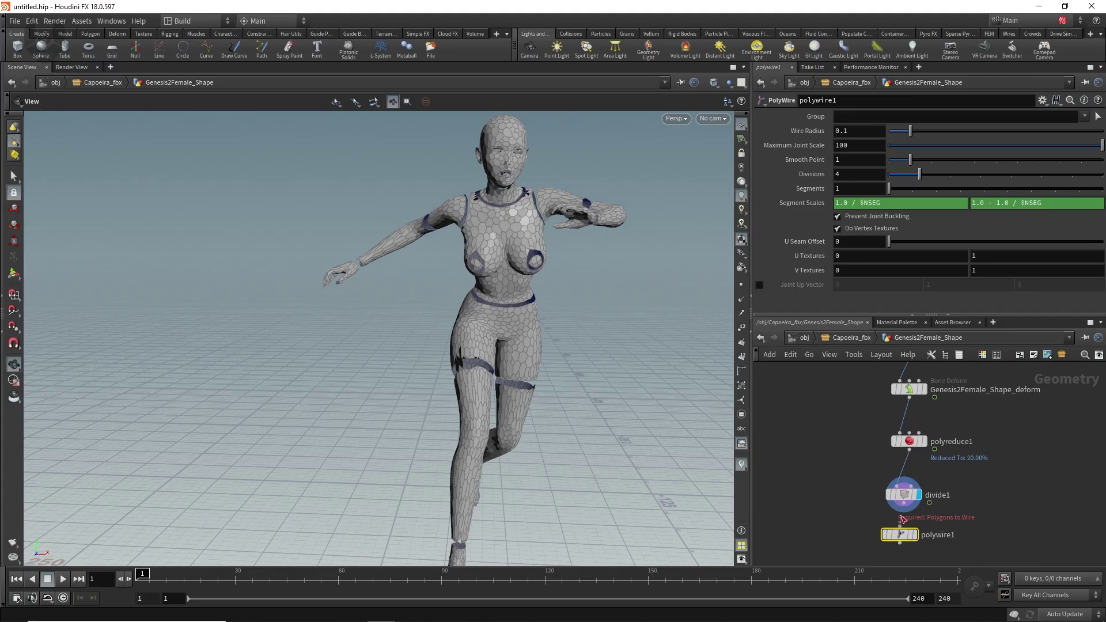
left_click(917, 534)
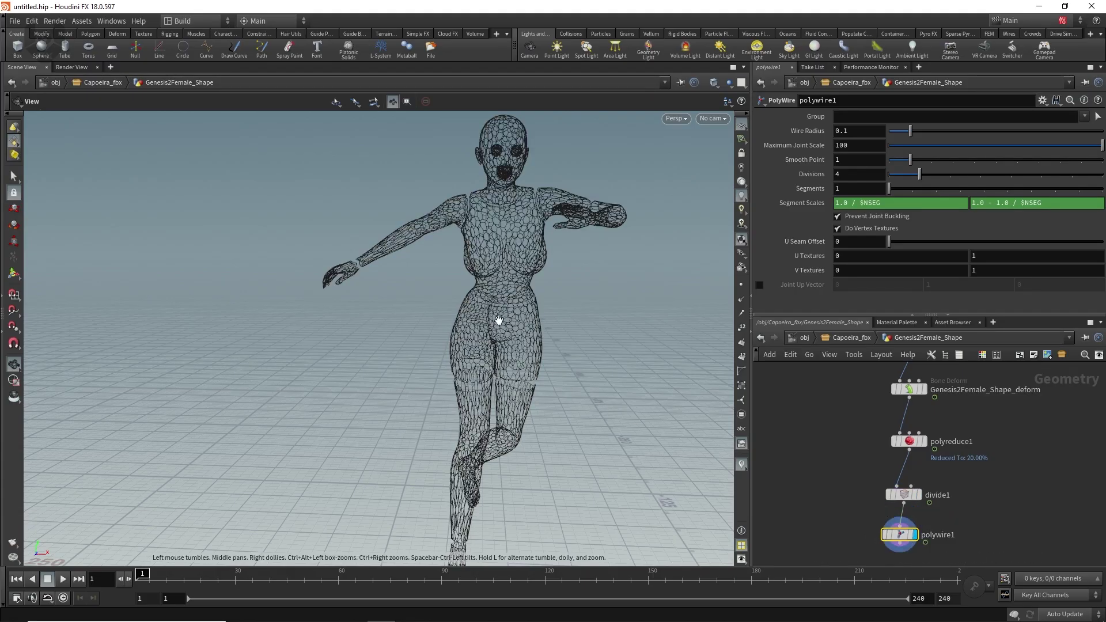
Step: Examine the wire structure of the torso, arms and head up close and from different angles
scroll(499, 320, "up", 5)
left_click_drag(499, 320, 541, 234)
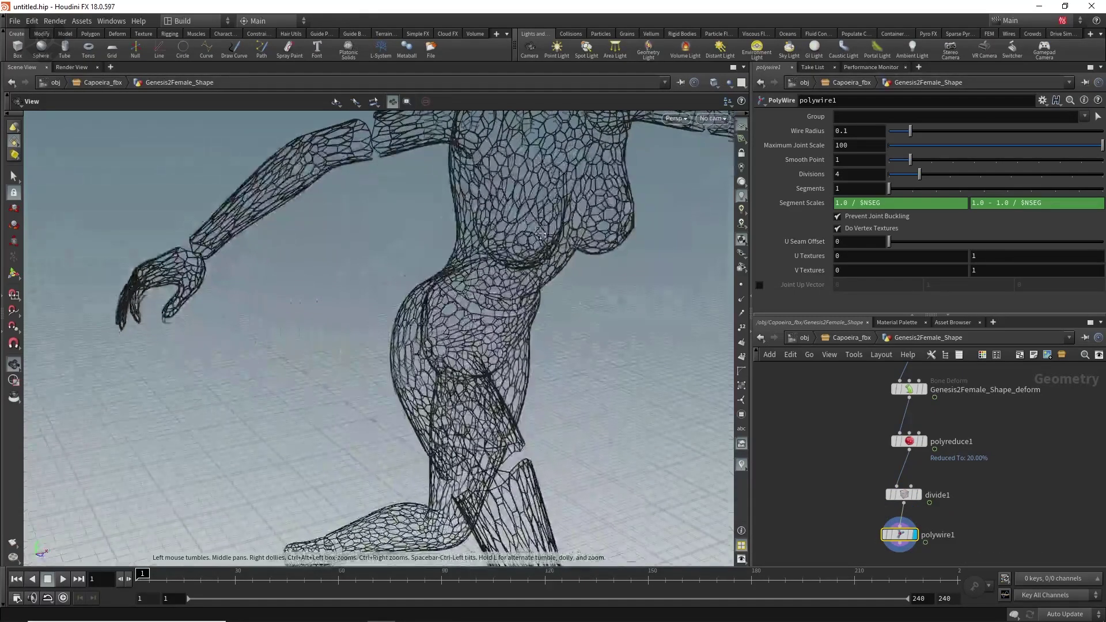
middle_click_drag(540, 235, 549, 412)
left_click_drag(549, 412, 597, 331)
right_click_drag(536, 324, 581, 227)
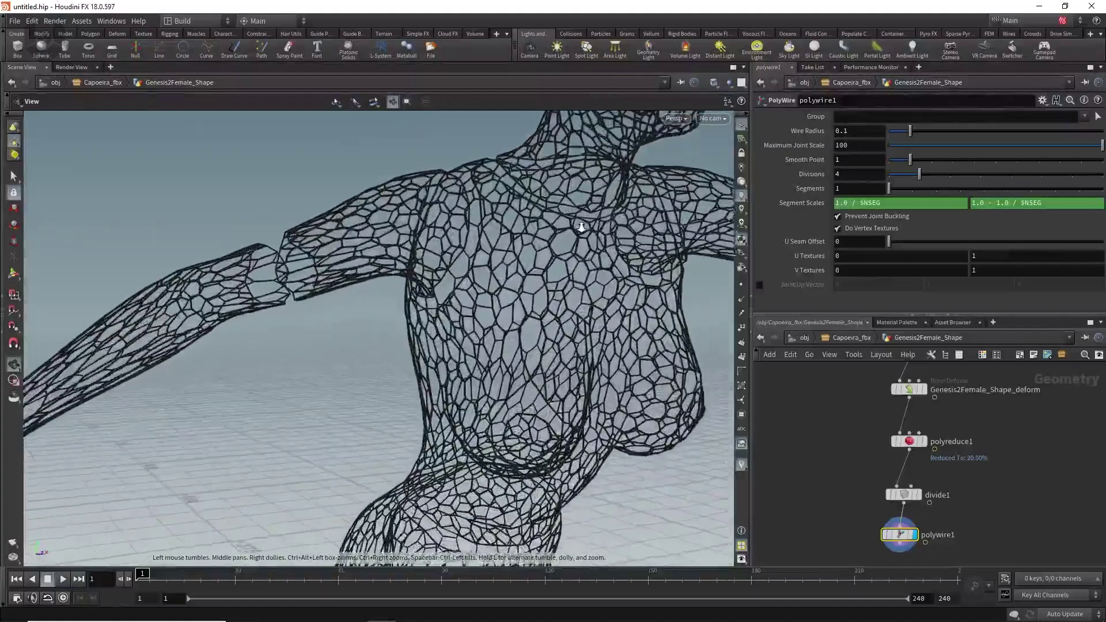
scroll(582, 227, "down", 5)
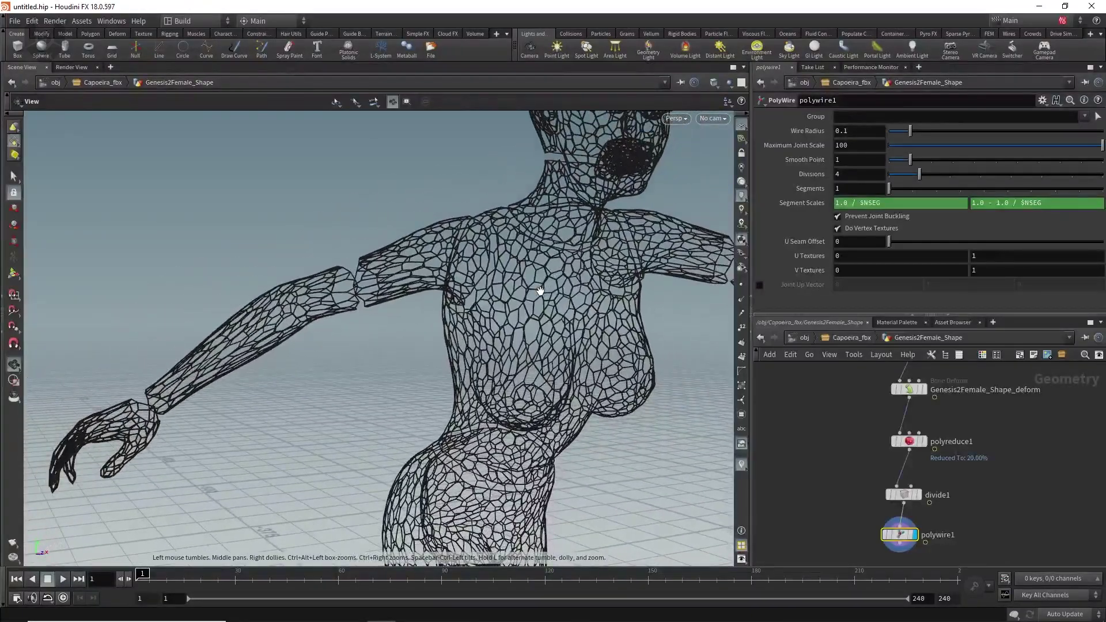
mouse_move(540, 291)
left_mouse_down()
mouse_move(507, 296)
mouse_move(544, 301)
left_mouse_up()
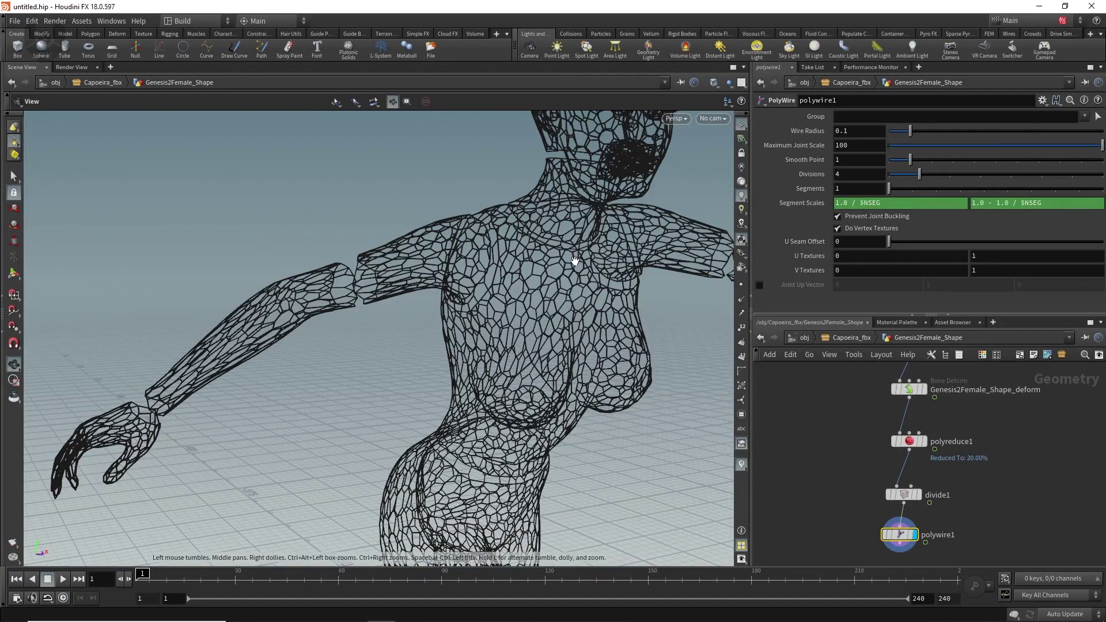
left_click_drag(568, 273, 543, 277)
right_click_drag(544, 278, 521, 334)
middle_click_drag(522, 334, 465, 321)
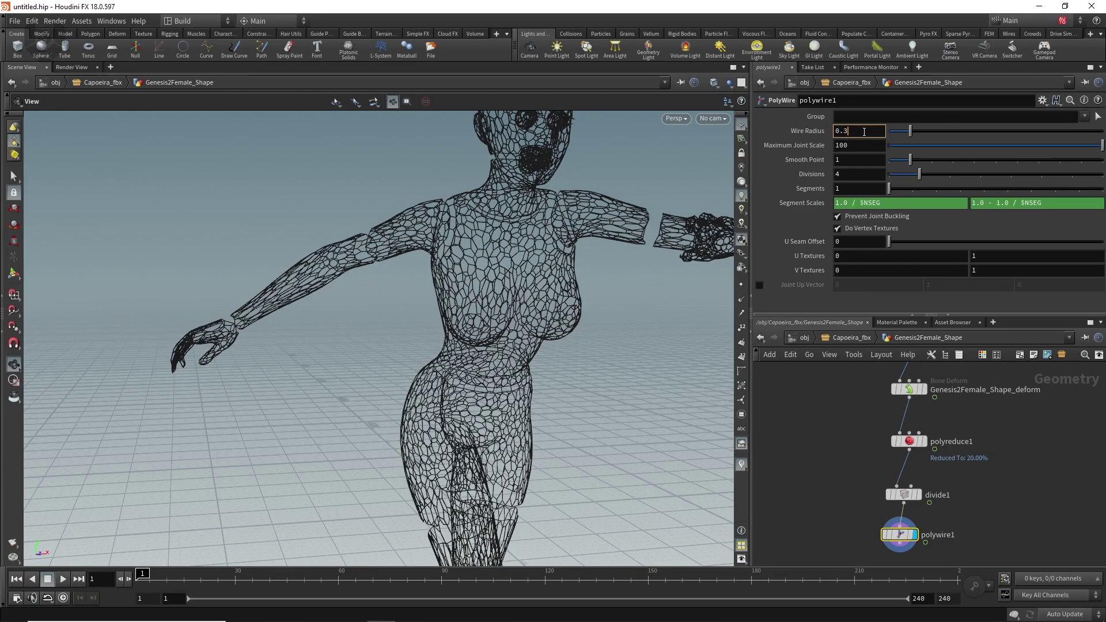
Step: Set the PolyWire node's Wire Radius to 0.3 and its Divisions to 8, and check the thicker wires
key("Return")
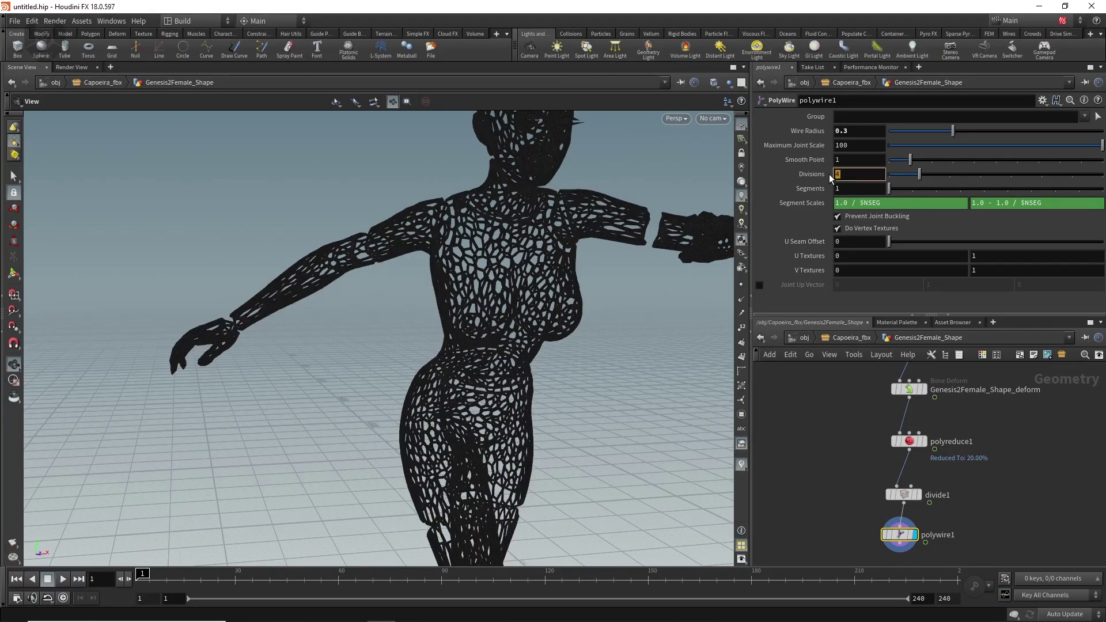
type("8")
key("Return")
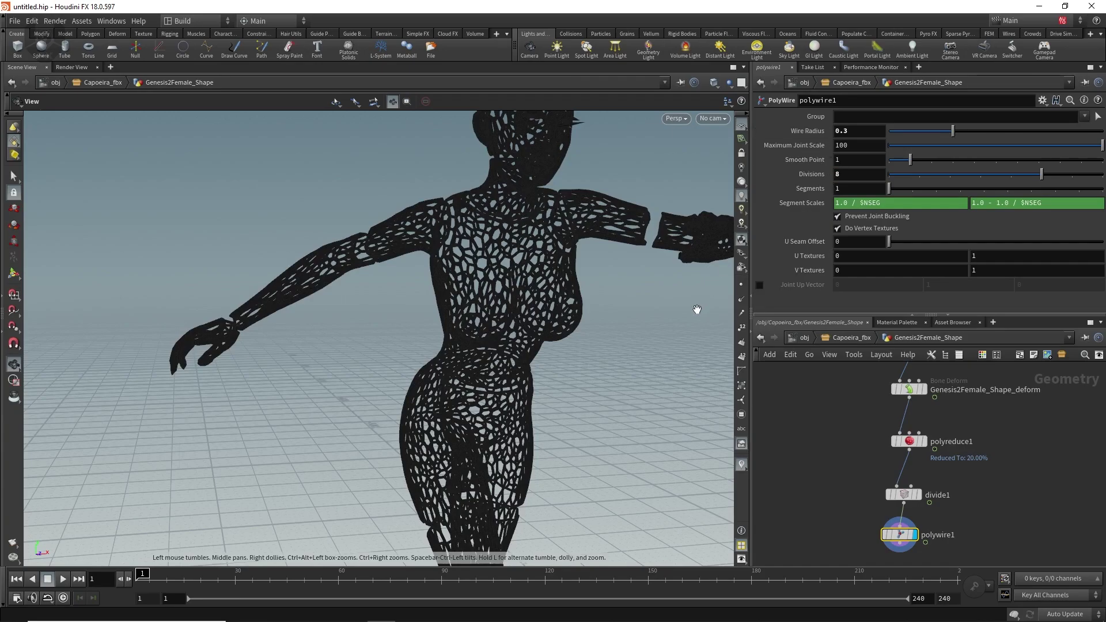
left_click_drag(543, 427, 615, 429)
middle_click_drag(517, 402, 459, 317)
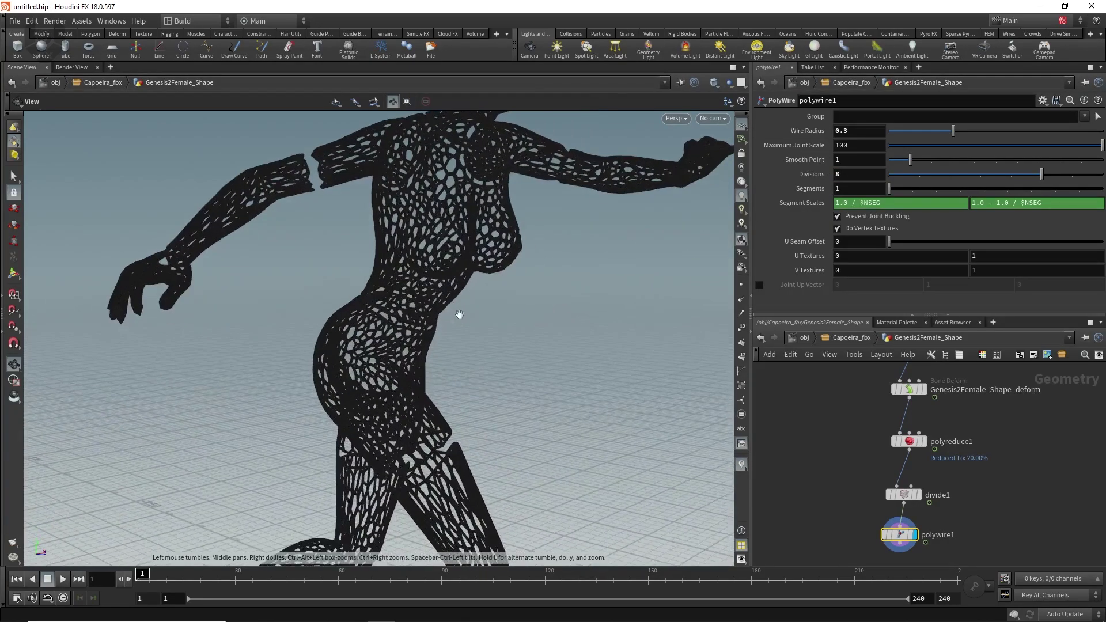
right_click_drag(458, 317, 476, 404)
Step: Add a Normal node after polywire1 and make it the displayed node
middle_click_drag(852, 513, 874, 451)
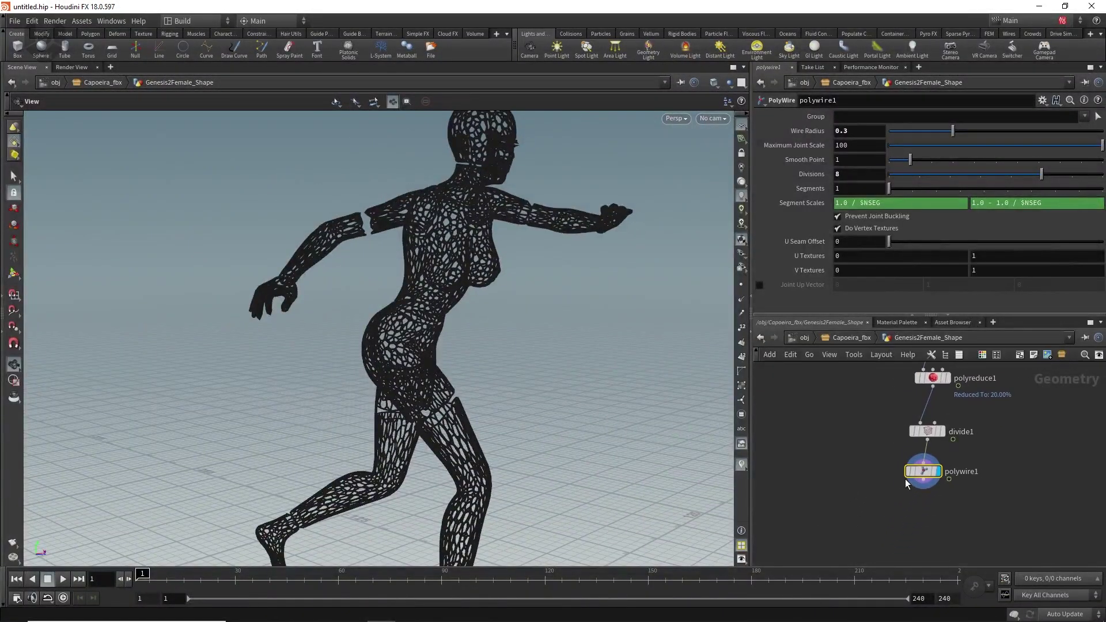
left_click(927, 486)
left_click(921, 504)
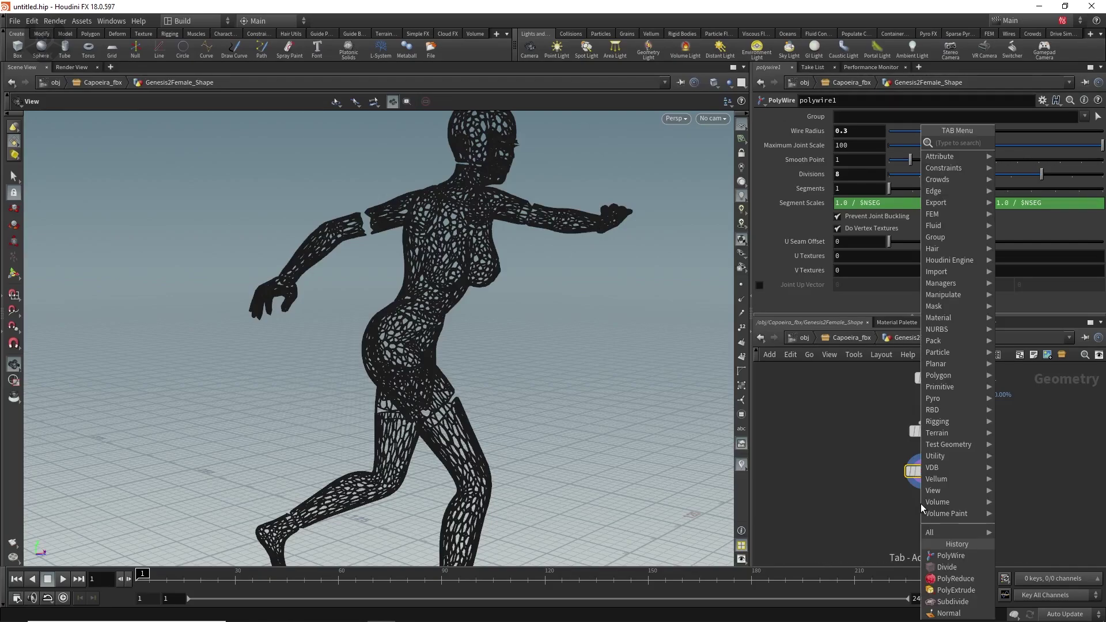
type("norma")
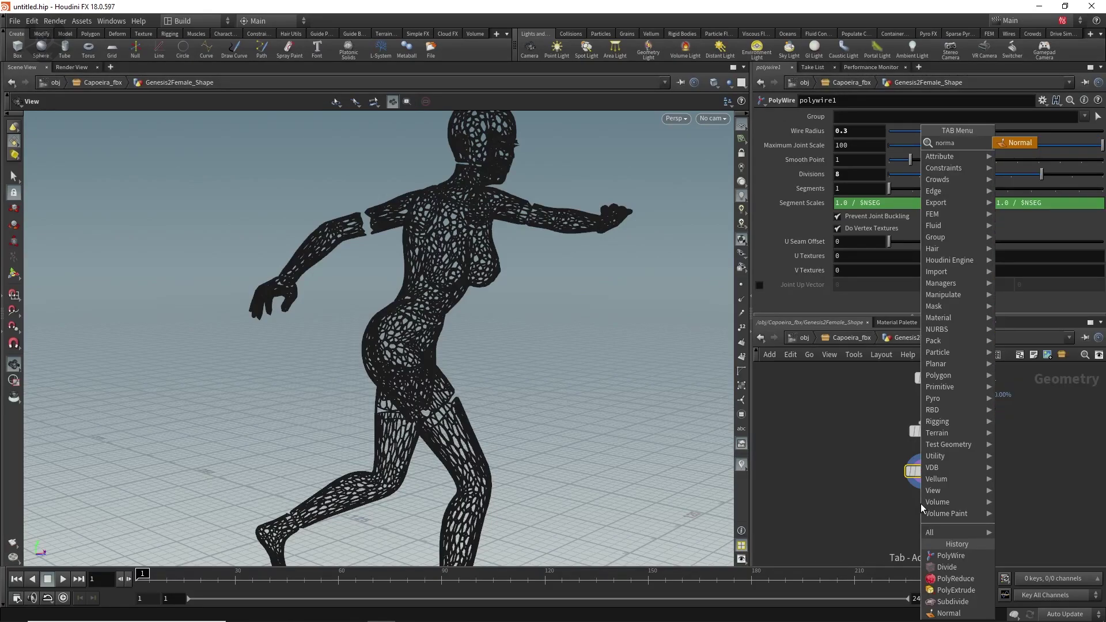
left_click(1026, 141)
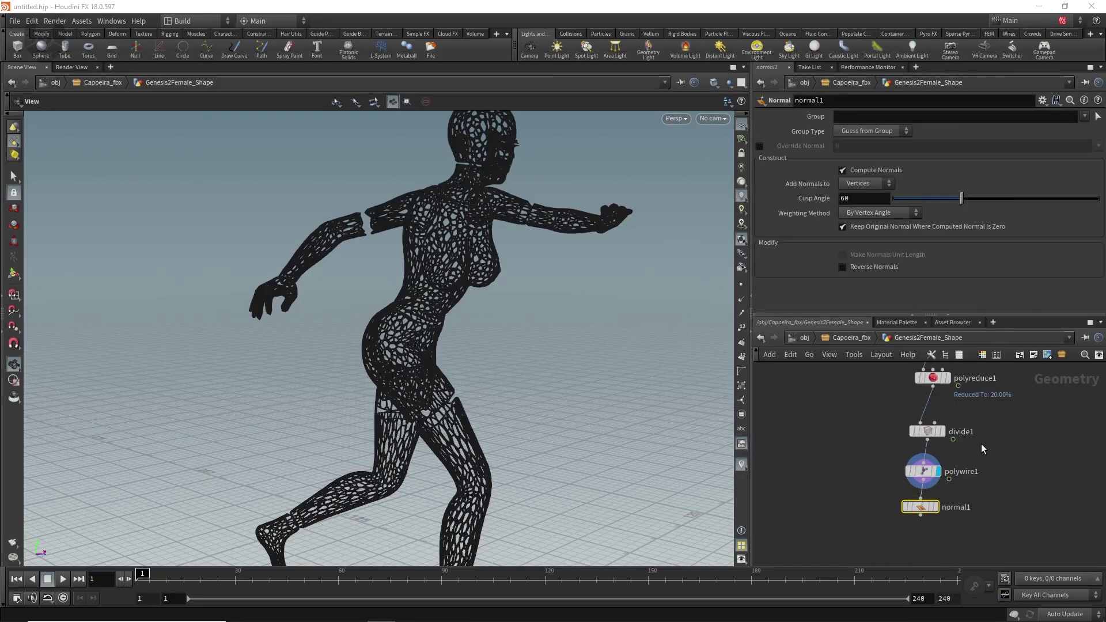
left_click(938, 507)
Step: Examine the shading and shape of the wires on the head and torso up close
left_click_drag(625, 476, 434, 263)
middle_click_drag(433, 263, 414, 431)
left_click_drag(414, 431, 445, 382)
right_click_drag(445, 382, 520, 209)
middle_click_drag(863, 421, 854, 467)
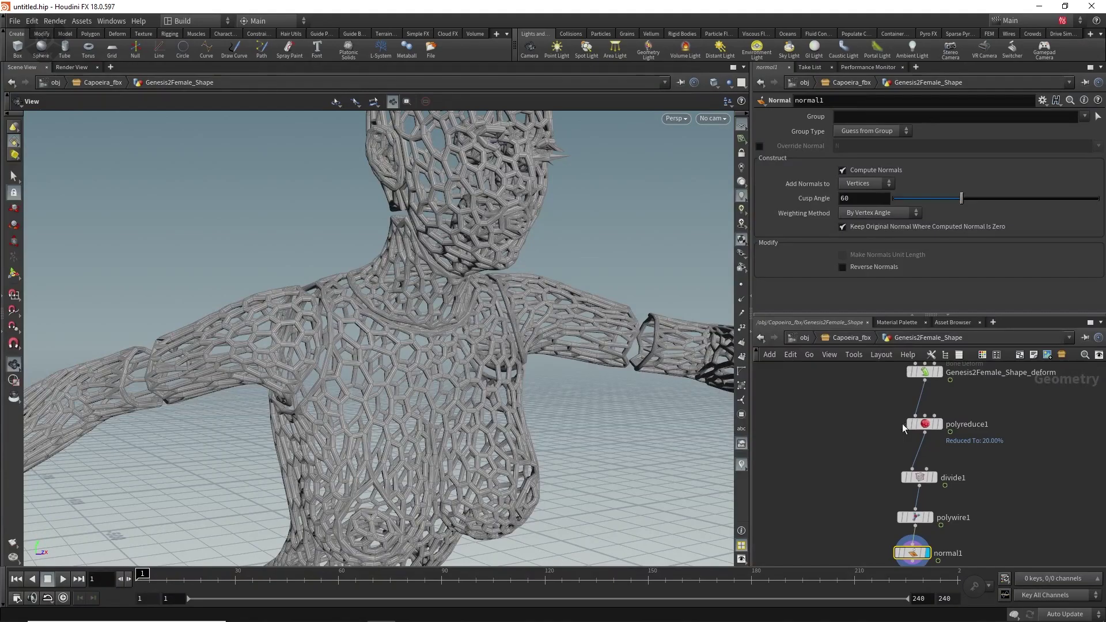
left_click_drag(493, 357, 459, 365)
right_click_drag(460, 366, 420, 448)
left_click_drag(421, 449, 375, 435)
middle_click_drag(404, 449, 484, 297)
right_click_drag(484, 297, 479, 329)
left_click_drag(479, 328, 424, 252)
scroll(425, 252, "up", 15)
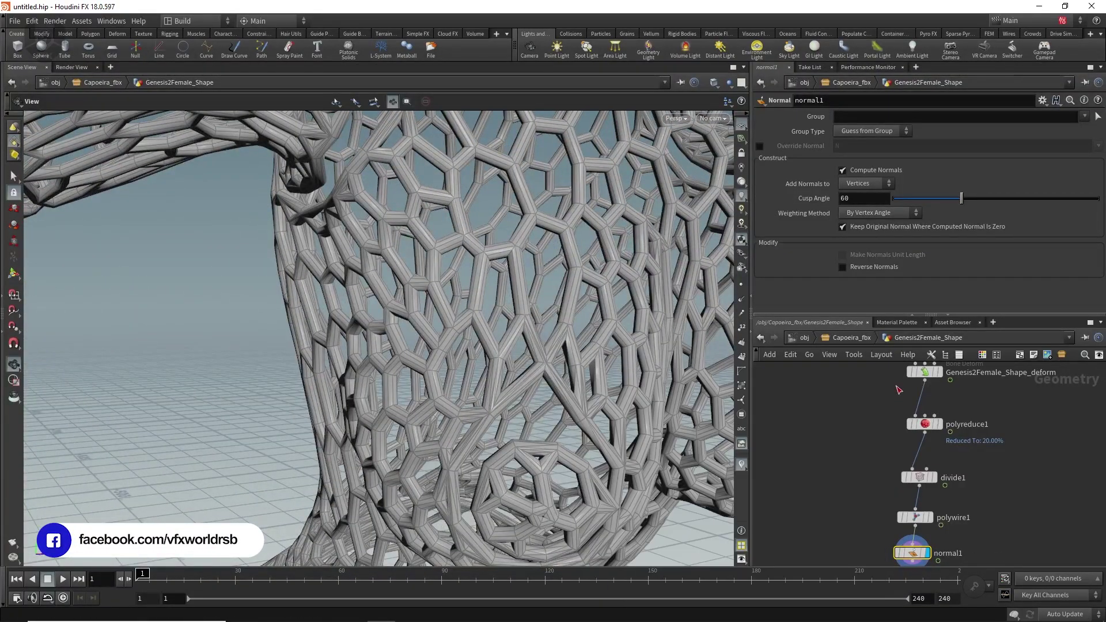
Step: Add a Subdivide node after normal1, display it, and check the smoothed wires on the torso and arm
middle_click_drag(892, 479, 916, 364)
left_click_drag(937, 449, 936, 468)
type("sub")
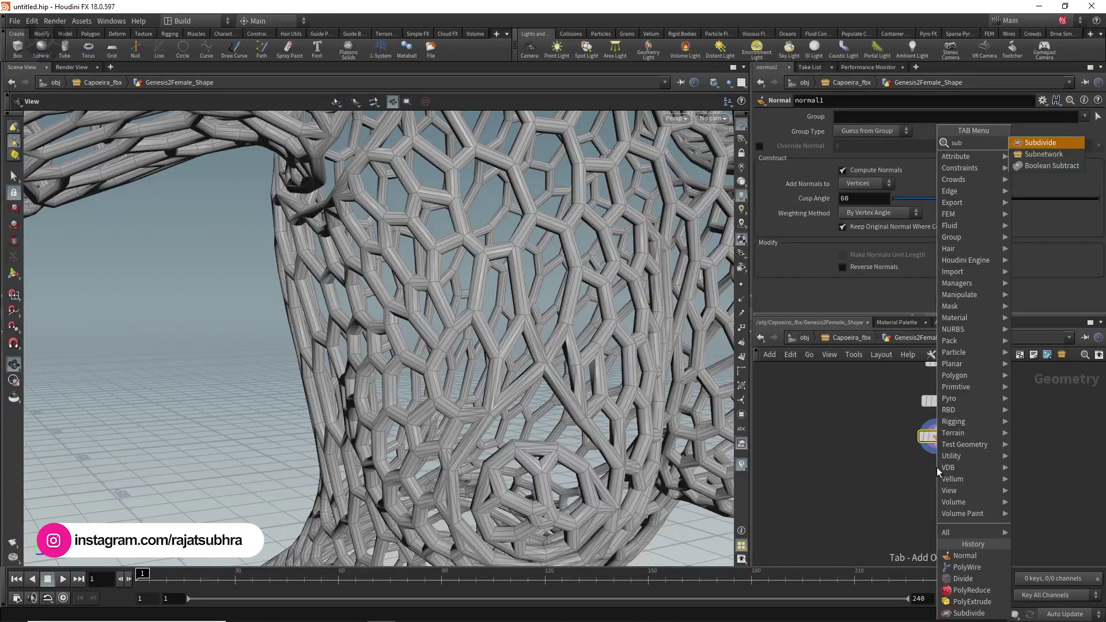
left_click(1046, 143)
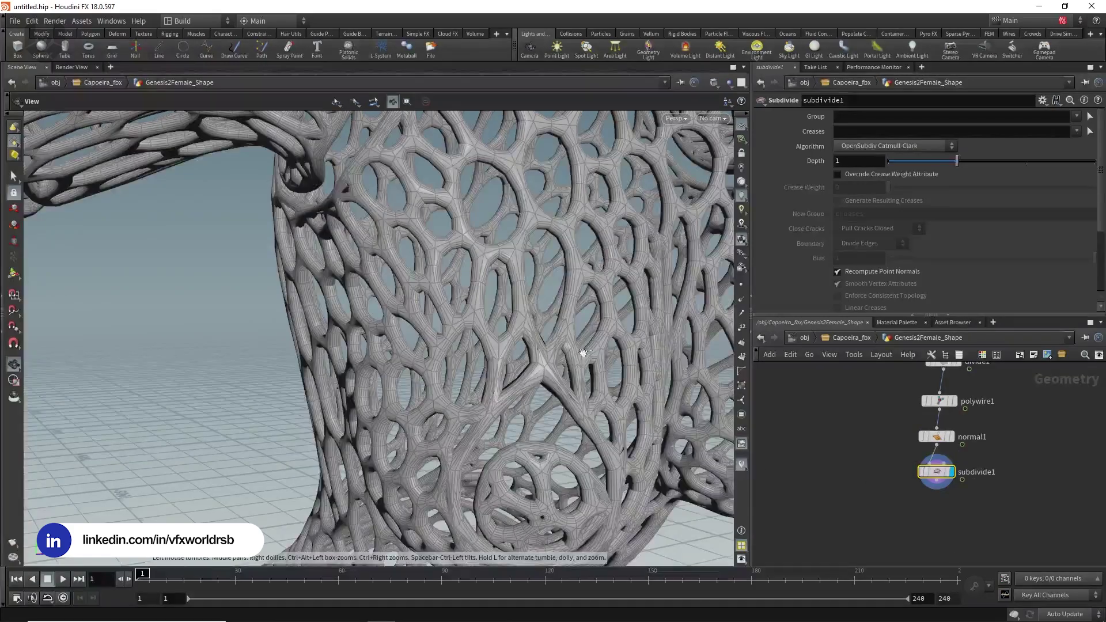
left_click_drag(512, 309, 531, 376)
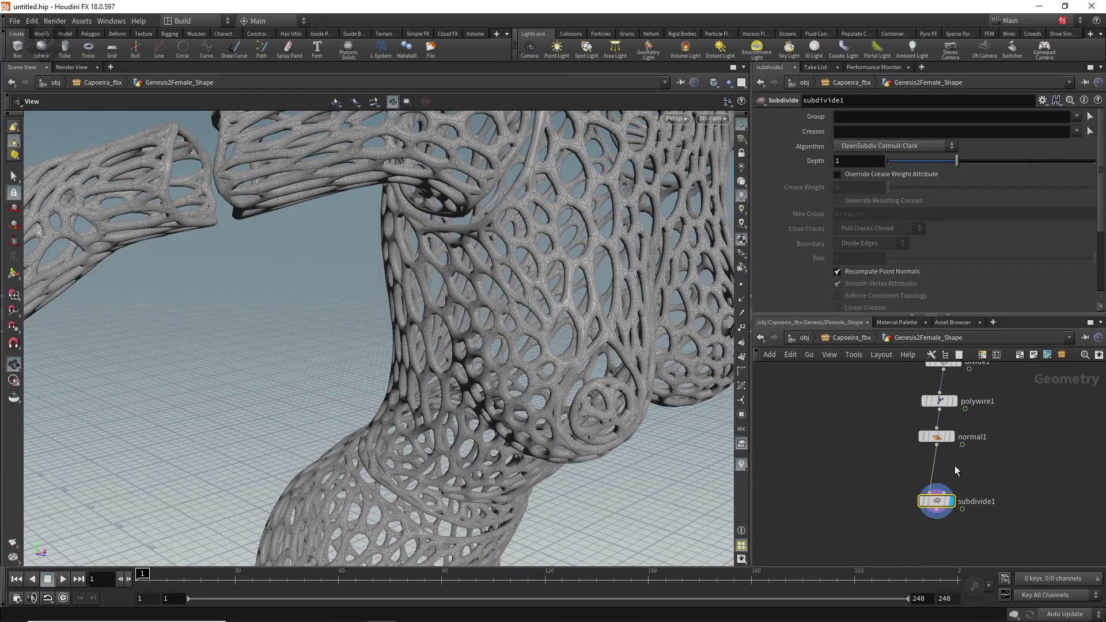
left_click_drag(563, 338, 582, 364)
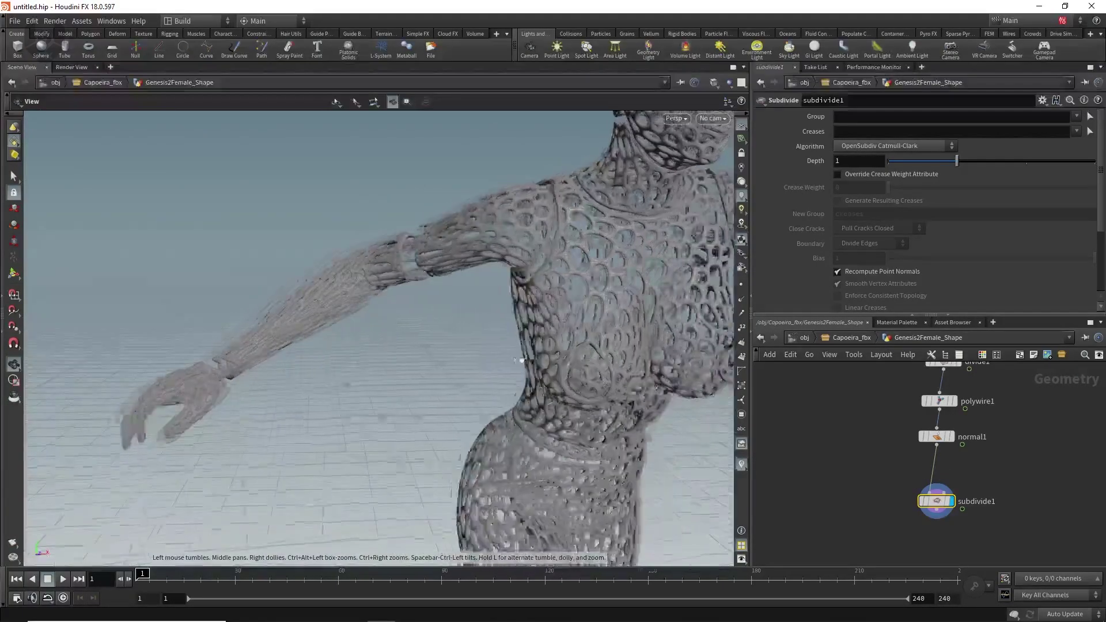
Step: Disconnect subdivide1 from normal1 and make normal1 the displayed node
key("y")
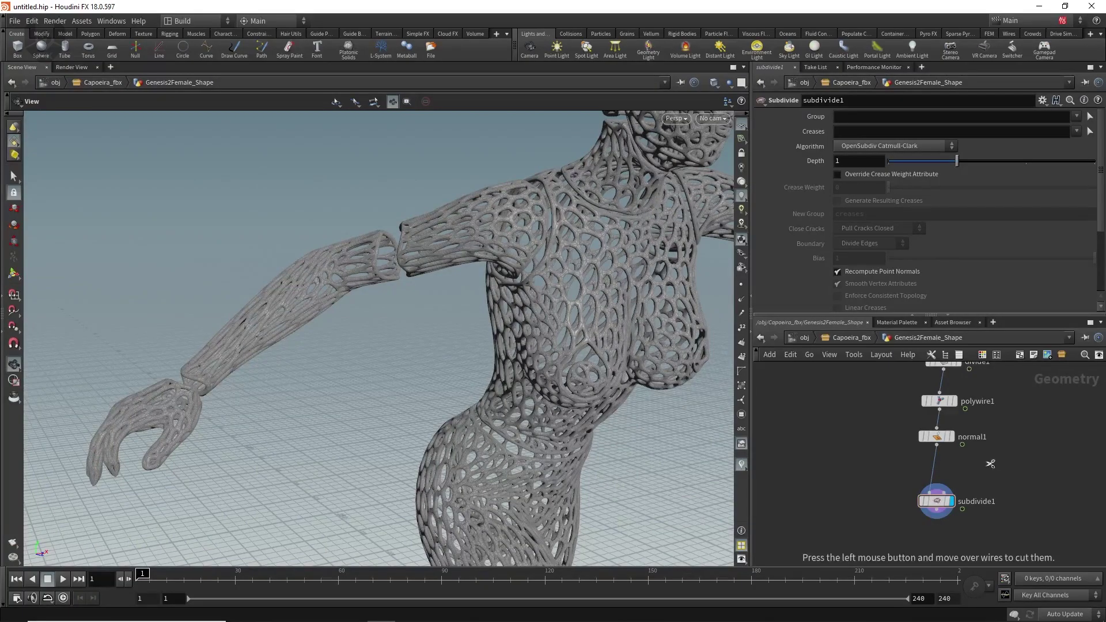
left_click_drag(987, 464, 894, 475)
left_click(952, 437)
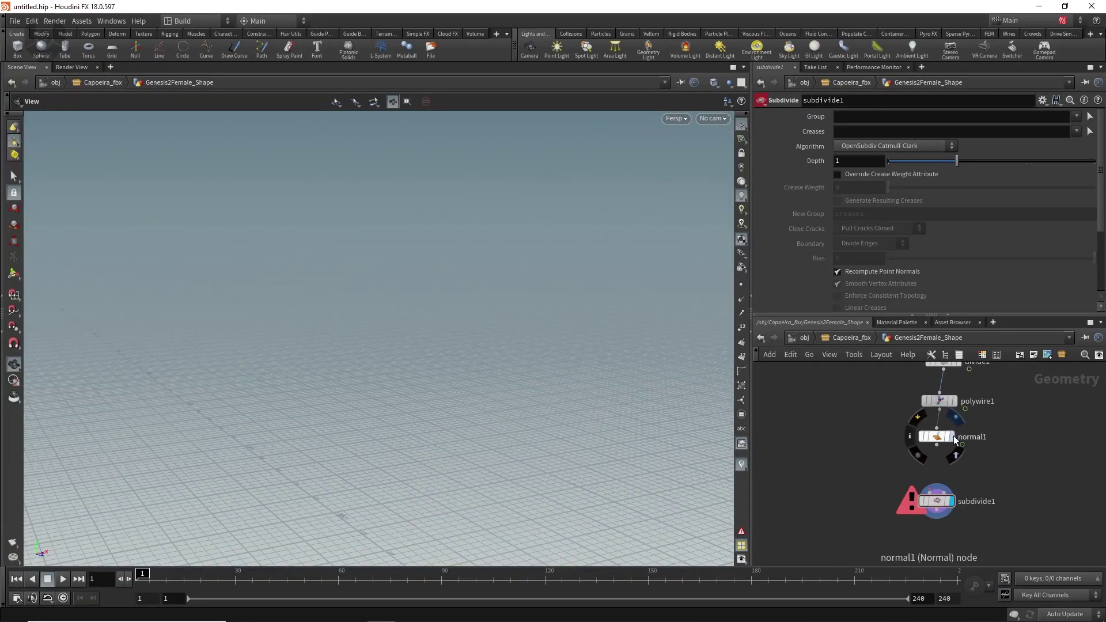
Step: Scrub the first frames of the animation with the whole wire character in view, and return to frame 1
right_click_drag(511, 322, 563, 395)
left_click_drag(563, 395, 558, 383)
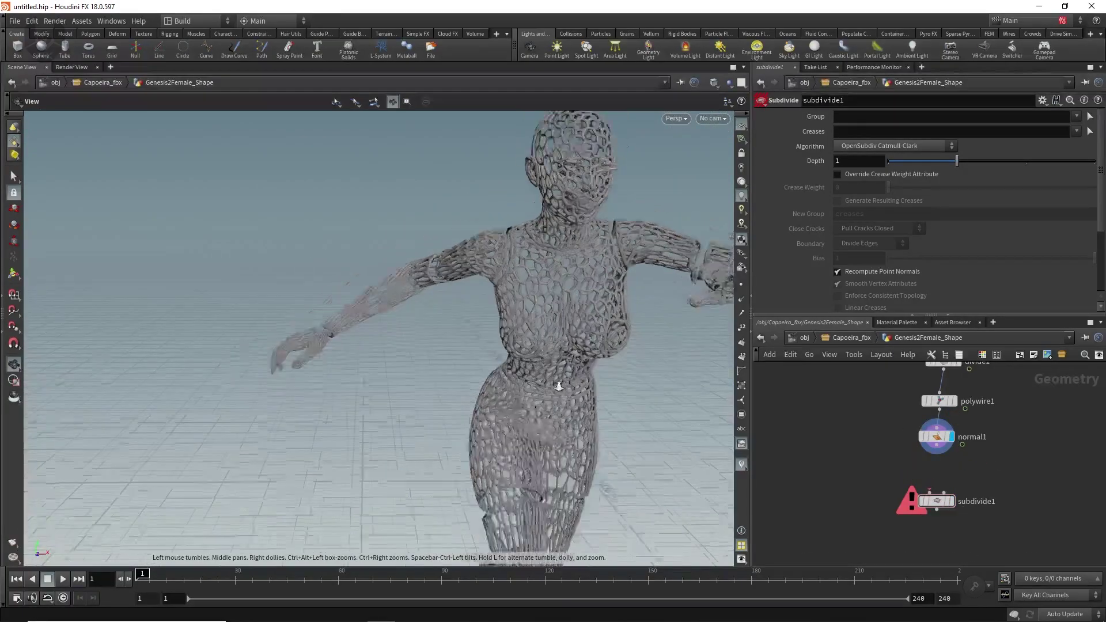
right_click_drag(558, 383, 542, 409)
middle_click_drag(541, 409, 366, 351)
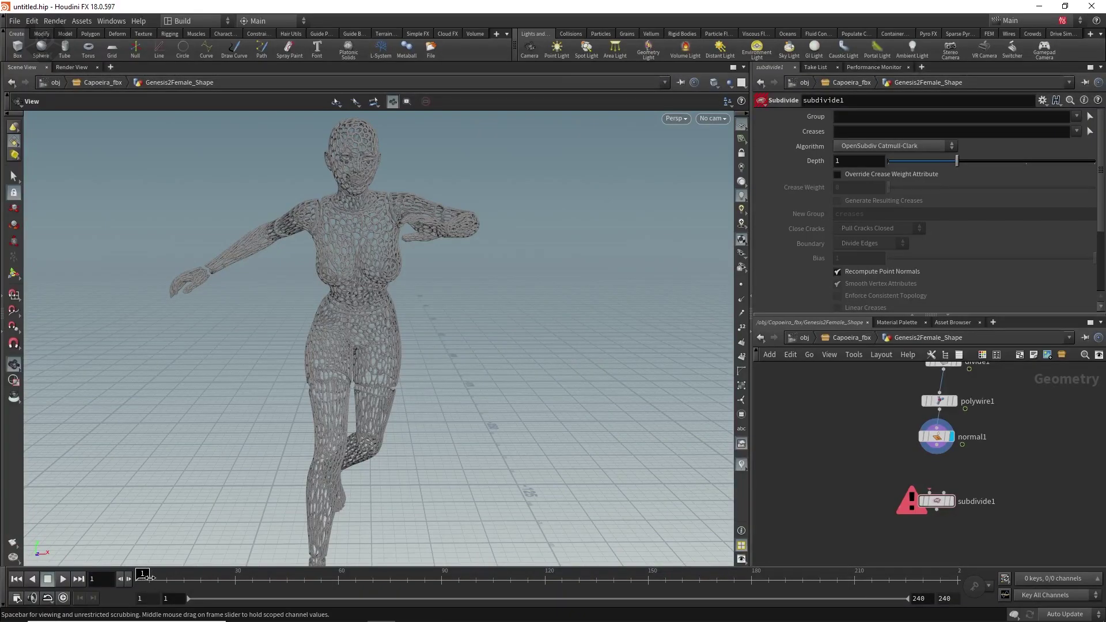
mouse_move(212, 580)
left_mouse_down()
mouse_move(222, 581)
mouse_move(115, 589)
left_mouse_up()
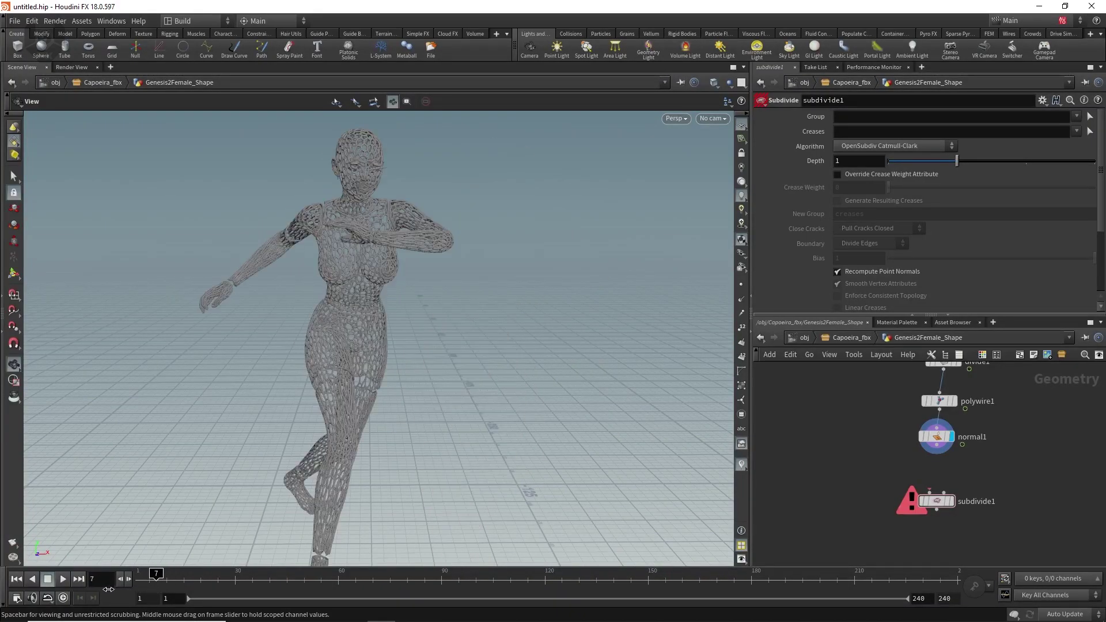
left_click_drag(230, 493, 311, 480)
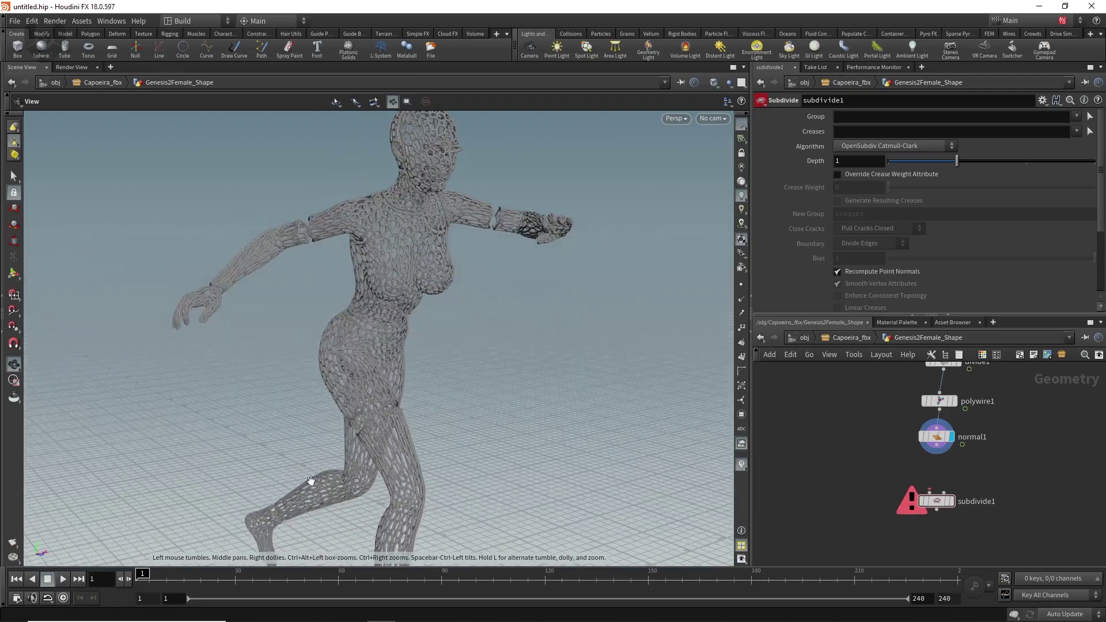
Step: Return to the Capoeira_fbx level and turn on the display of beautswimsuit_16728_Shape, DH_L_Boot_Shape and DH_R_Boot_Shape
left_click(859, 339)
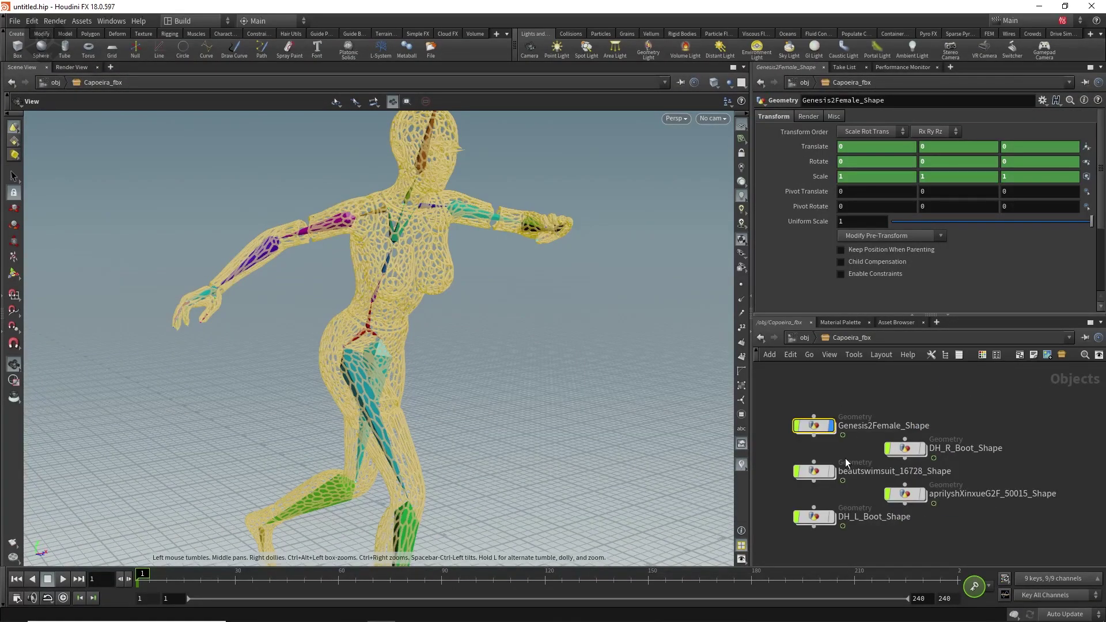
left_click(831, 471)
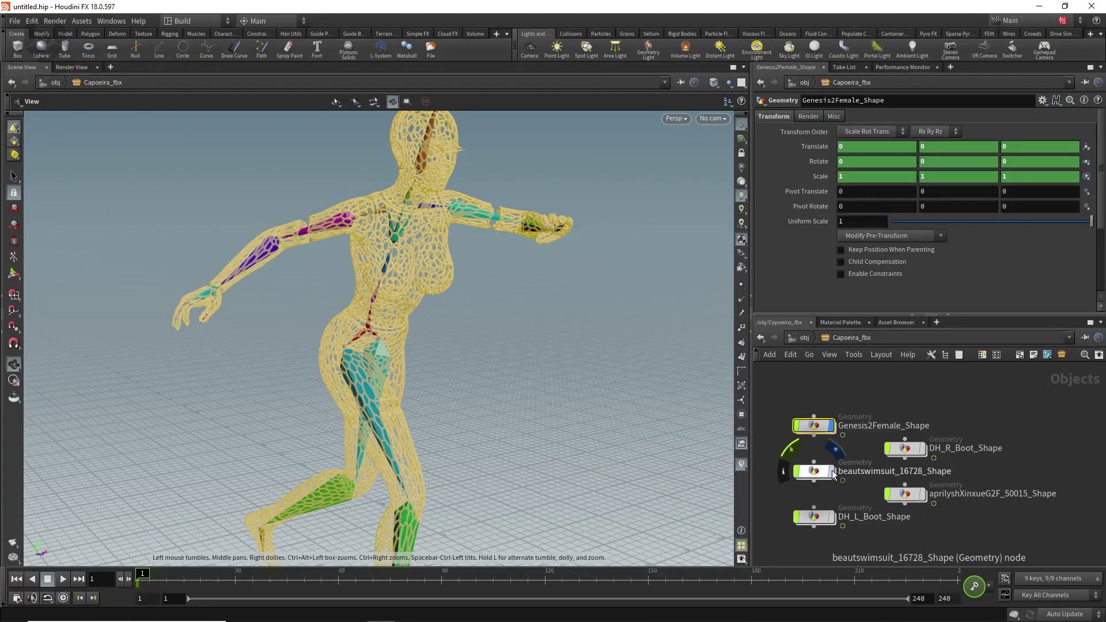
left_click(832, 517)
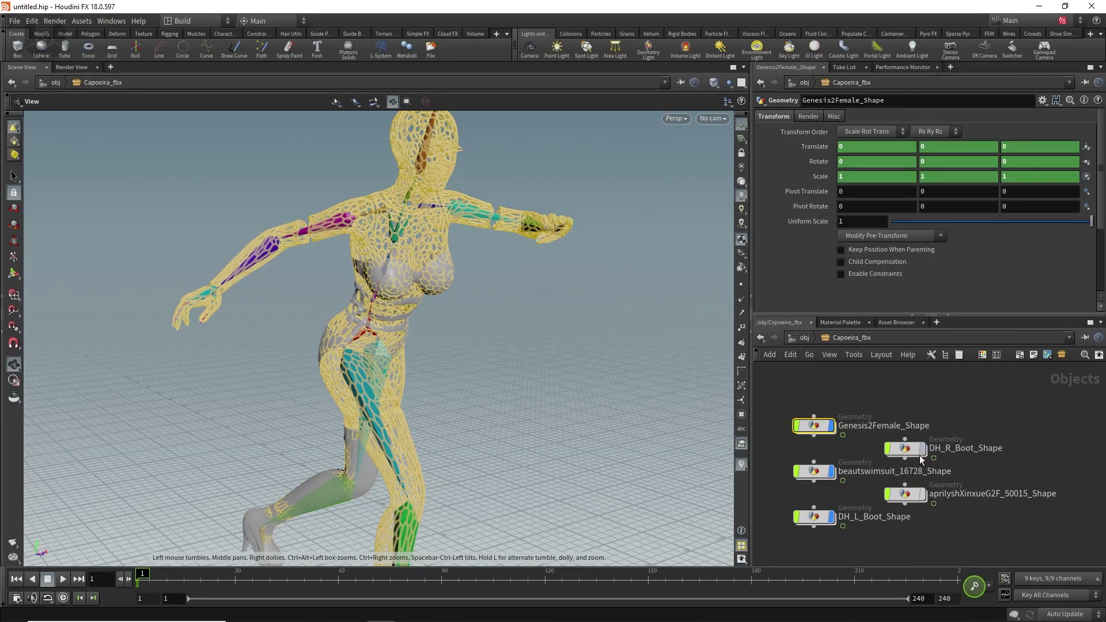
left_click_drag(507, 403, 457, 403)
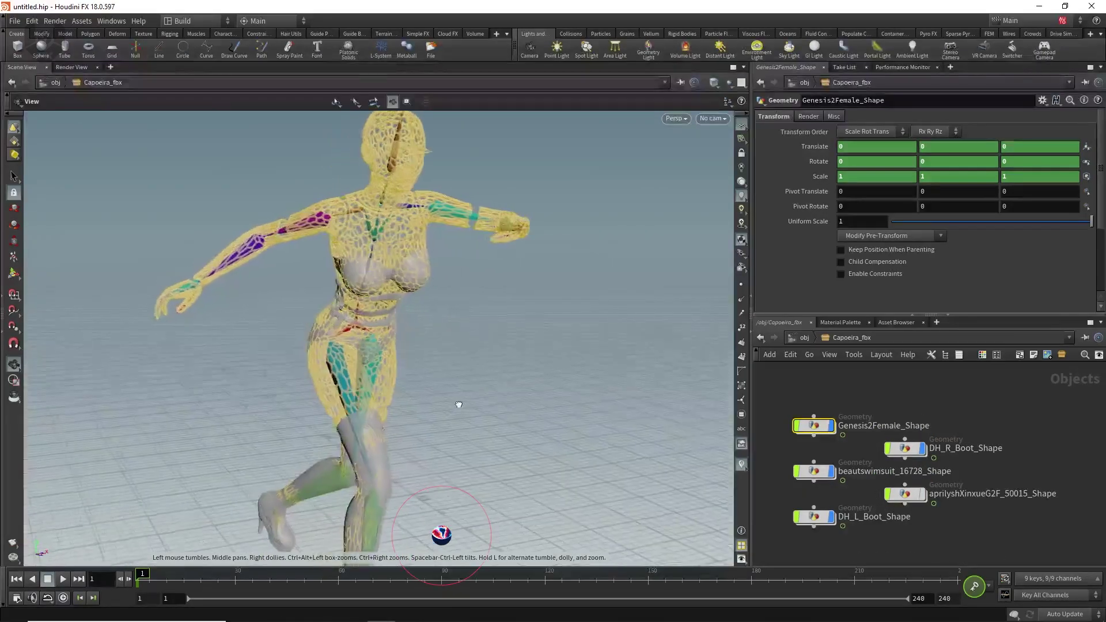
left_click(902, 374)
middle_click_drag(374, 212, 403, 267)
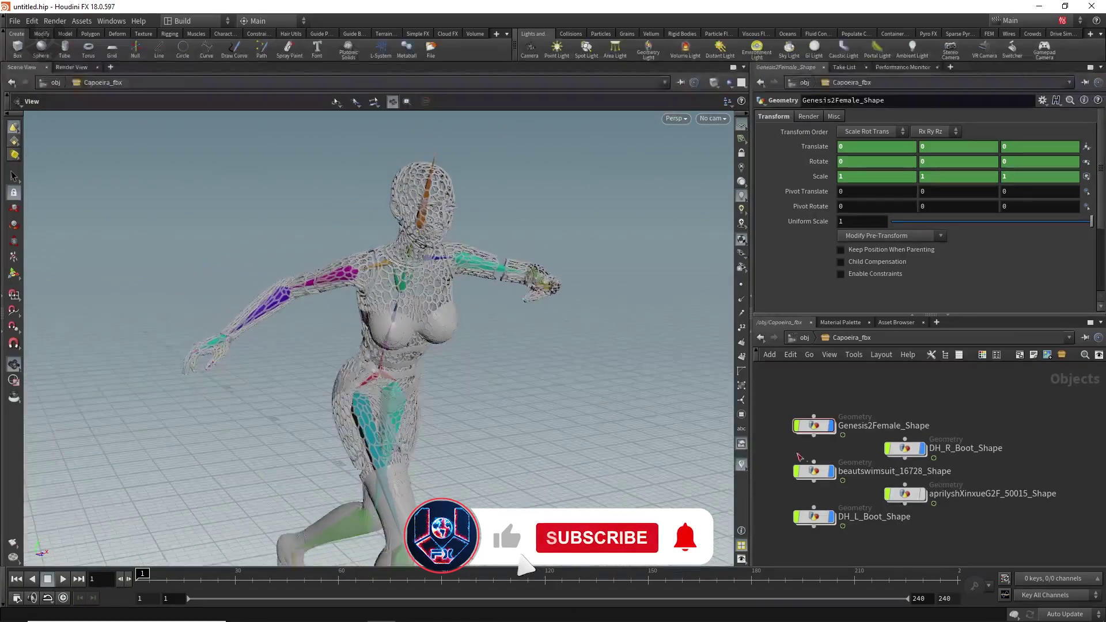
Step: Show the aprilyshXinxueG2F_50015_Shape hair on the character briefly, hide it again, and check where the swimsuit meets the wires
left_click(924, 494)
left_click_drag(682, 456, 510, 393)
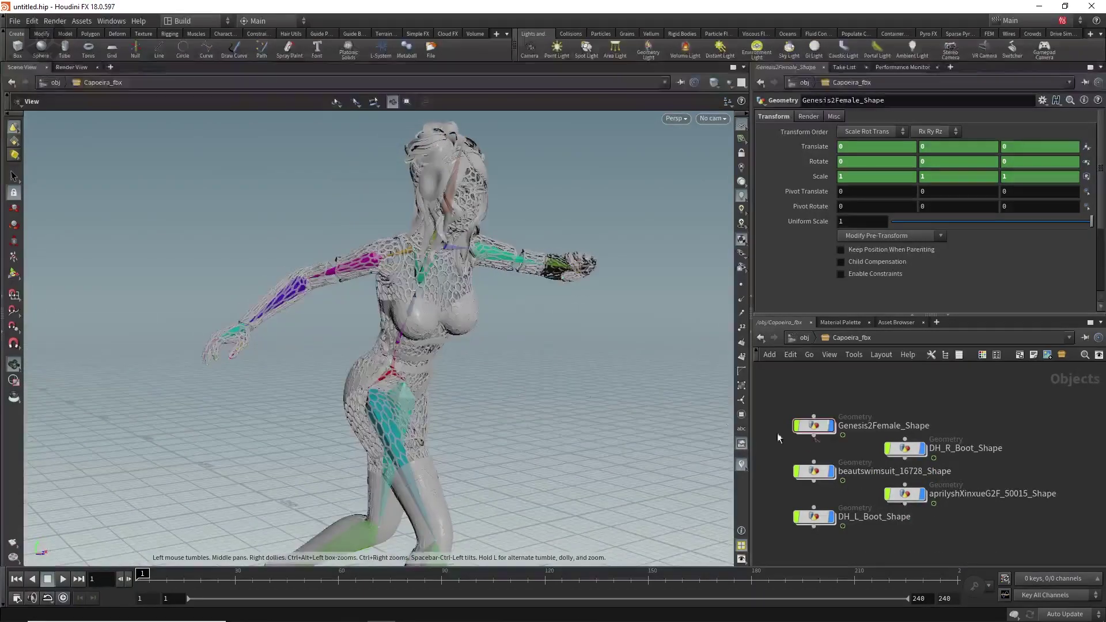
scroll(413, 432, "up", 5)
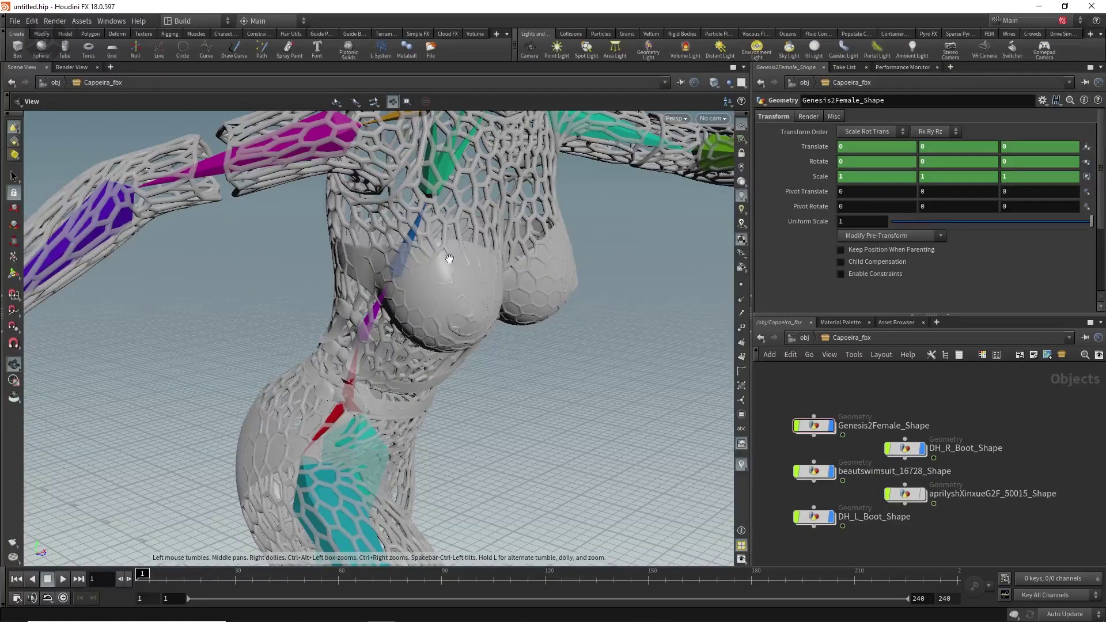
left_click_drag(511, 339, 476, 345)
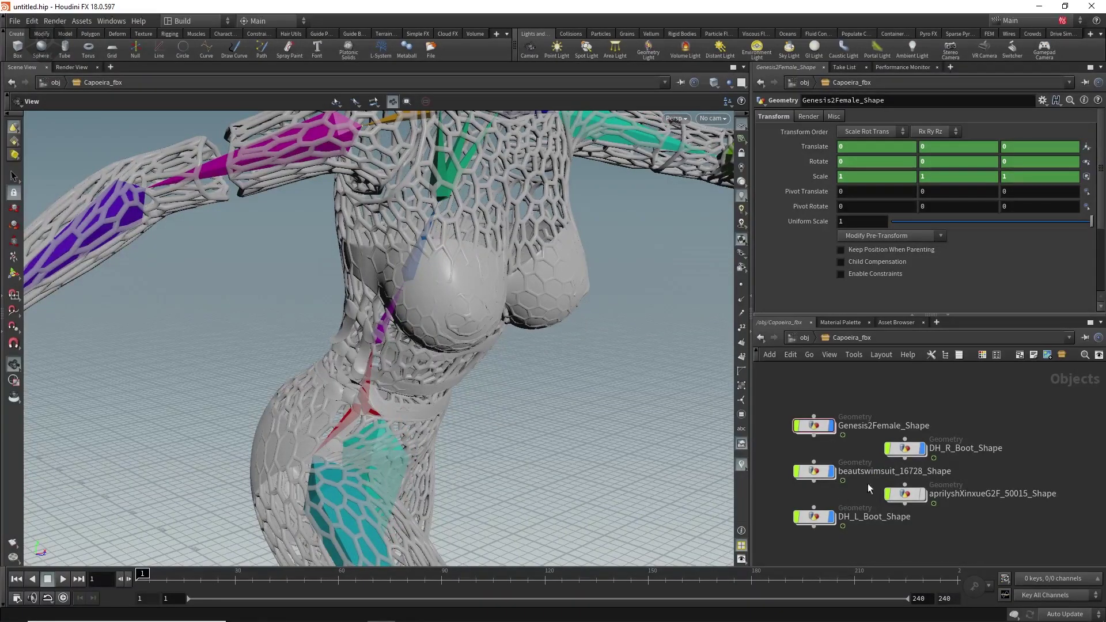
Step: Inside beautswimsuit_16728_Shape, add a PolyExtrude node after the Bone Deform node and make it the displayed node
double_click(814, 474)
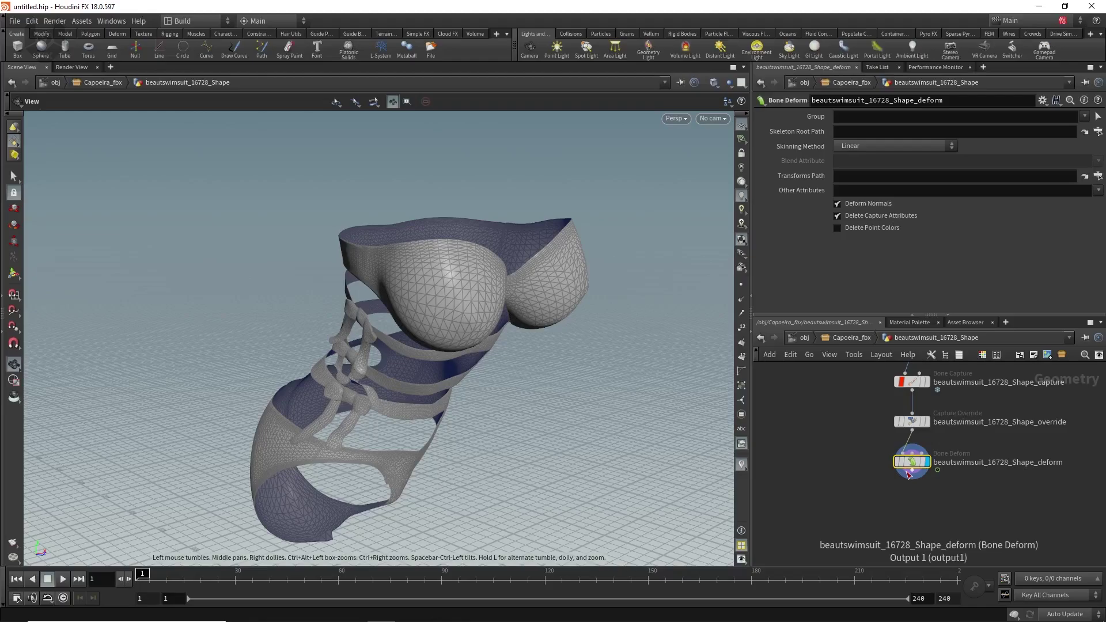
left_click(914, 474)
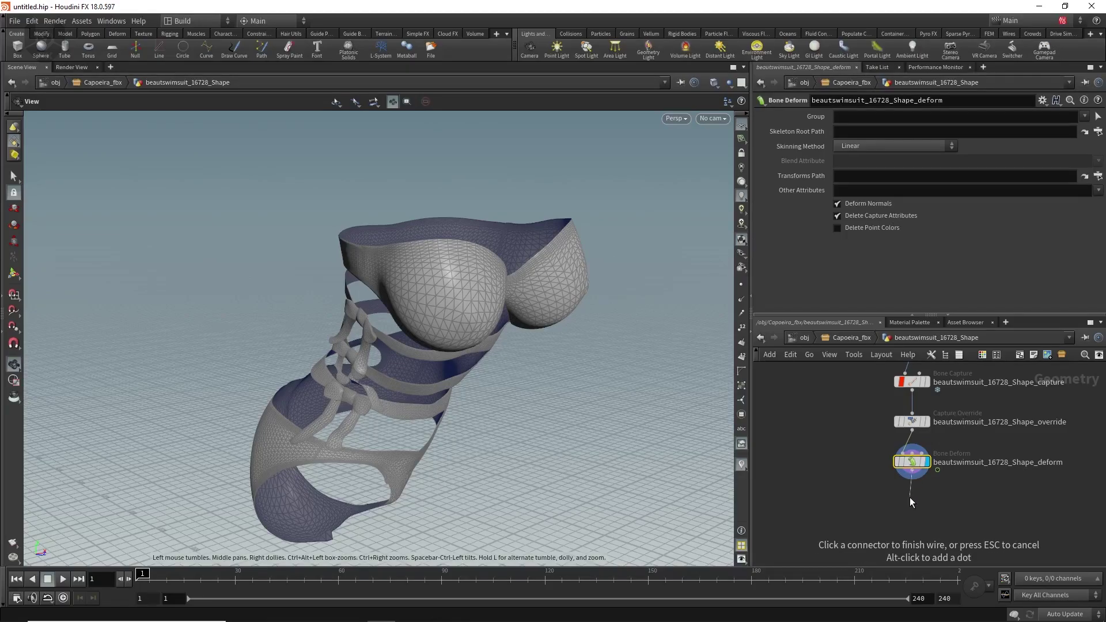
key("Tab")
type("polyex")
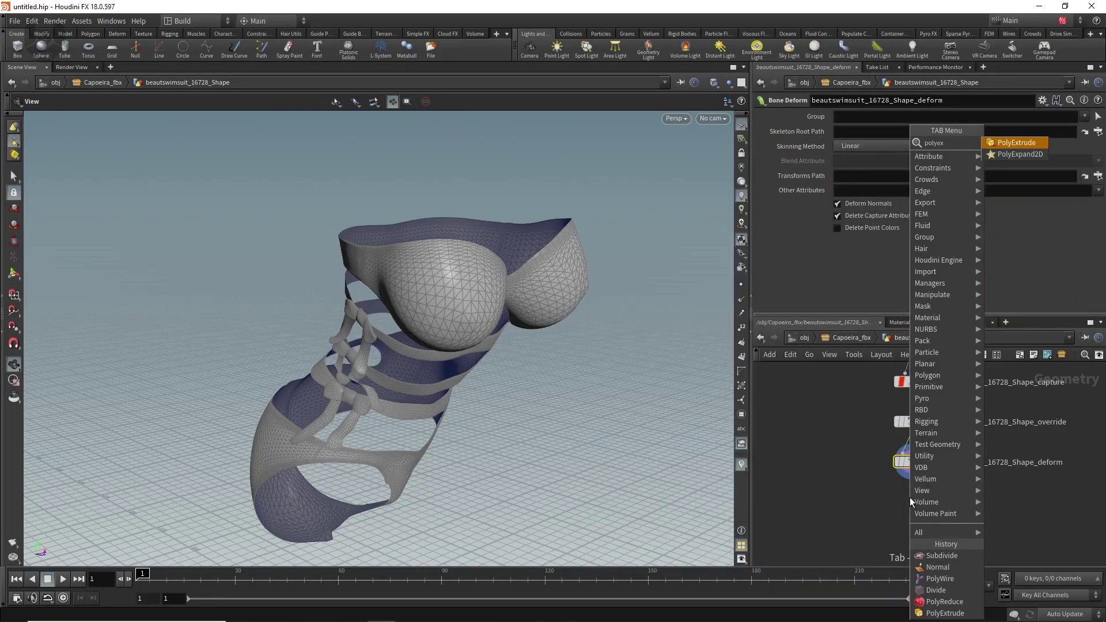
left_click(1025, 141)
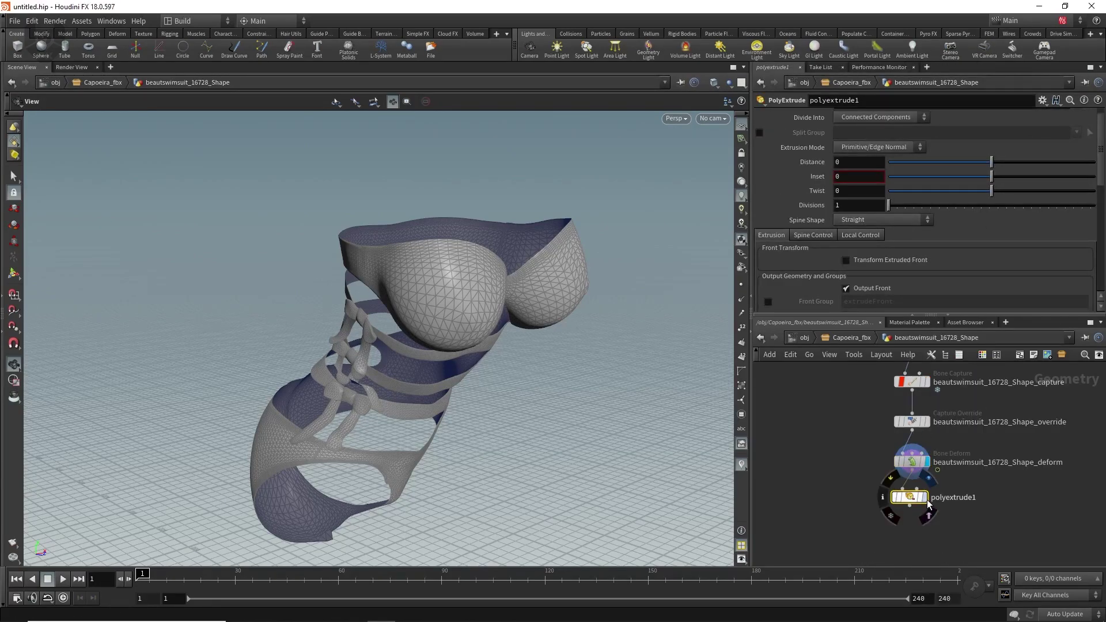
left_click(925, 498)
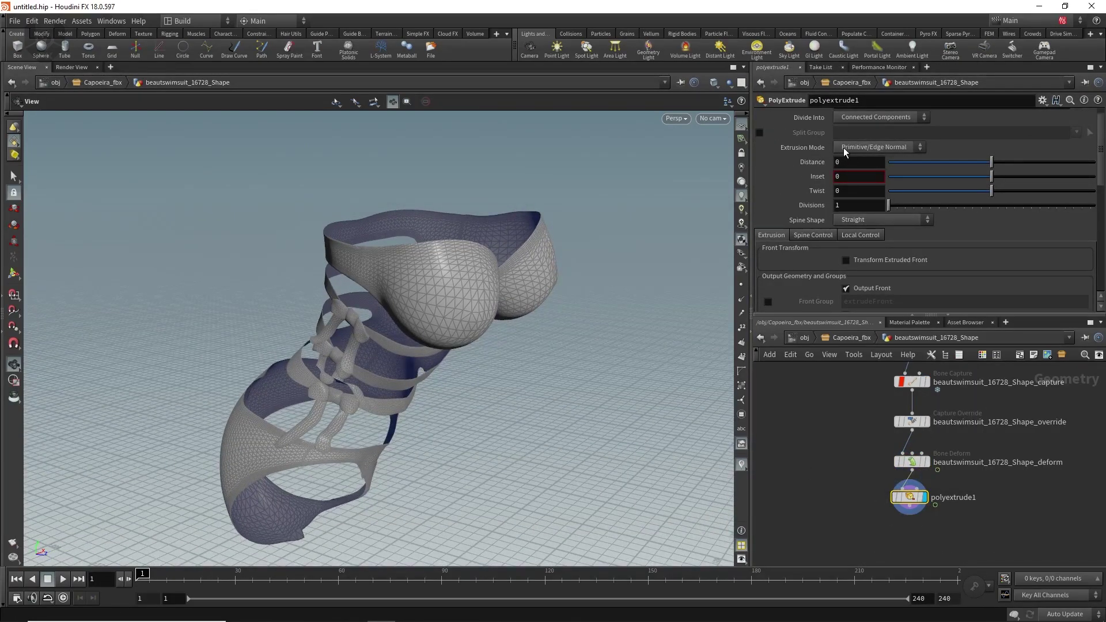
Step: Set the PolyExtrude's Extrusion Mode to Point Normal and its Distance to 0.3
left_click(844, 147)
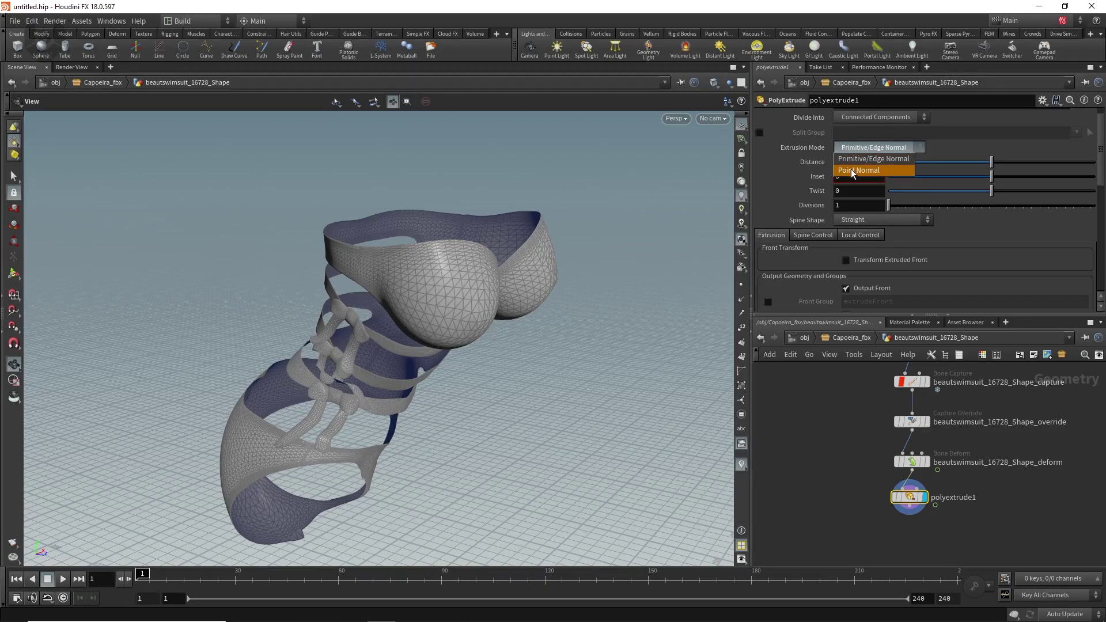
left_click(853, 171)
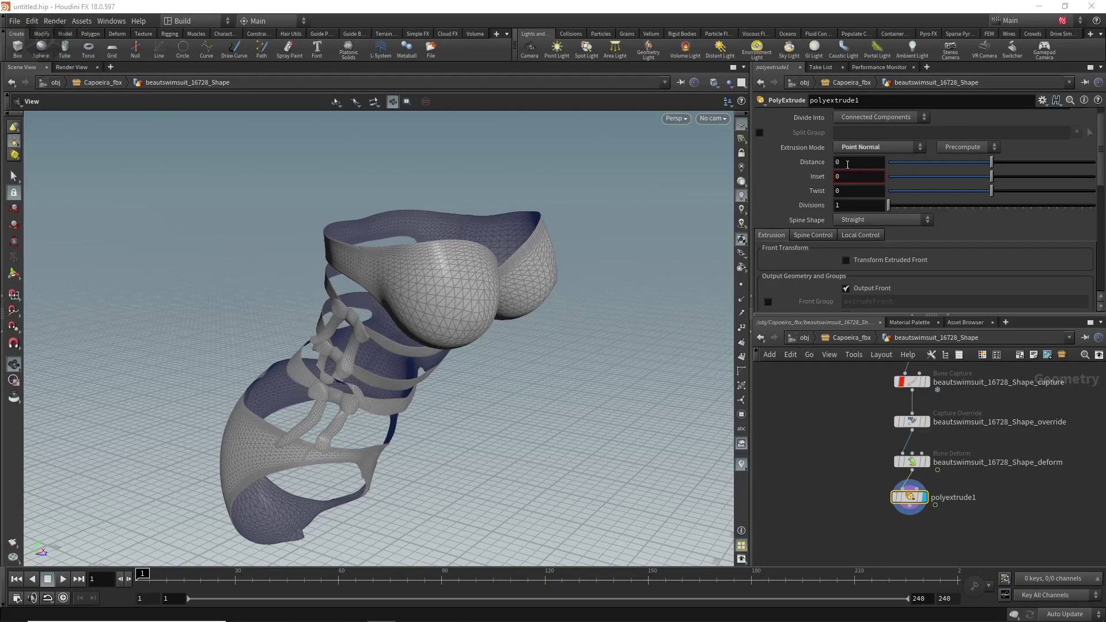
left_click(848, 163)
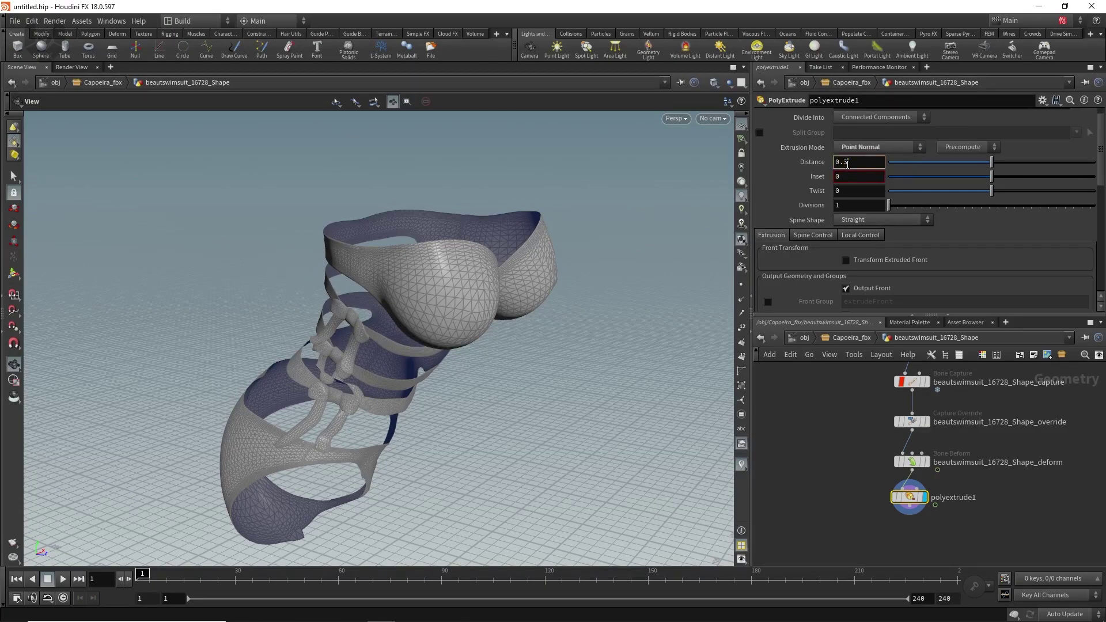
type(".3")
key("Return")
Step: Compare the swimsuit's edge thickness between the Bone Deform output and polyextrude1, leaving polyextrude1 displayed
left_click_drag(470, 257, 478, 455)
scroll(474, 396, "up", 5)
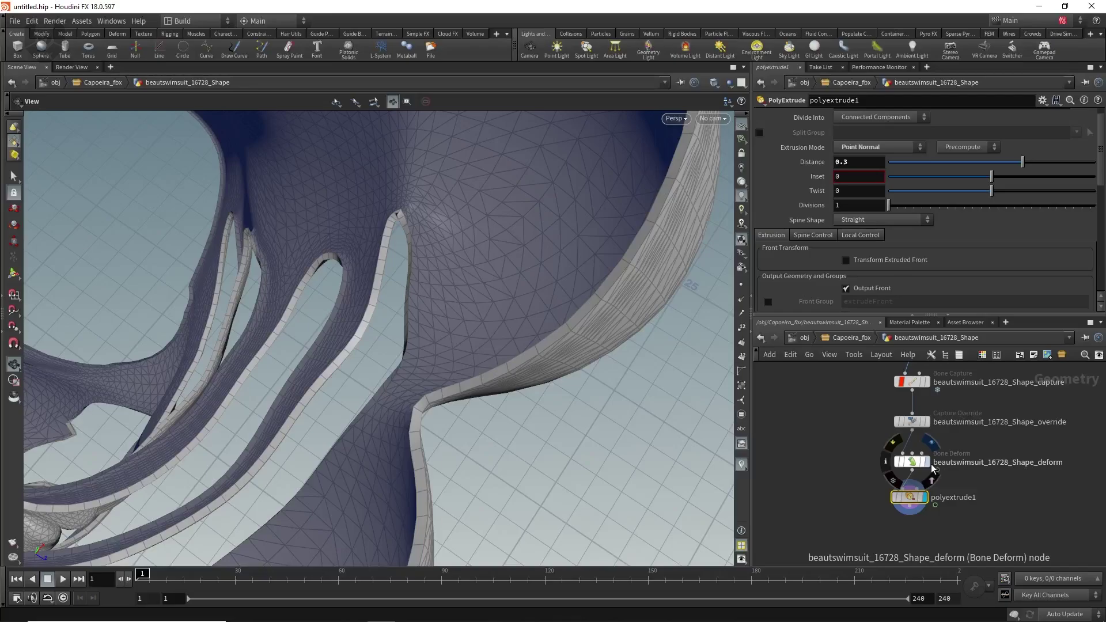
left_click(934, 465)
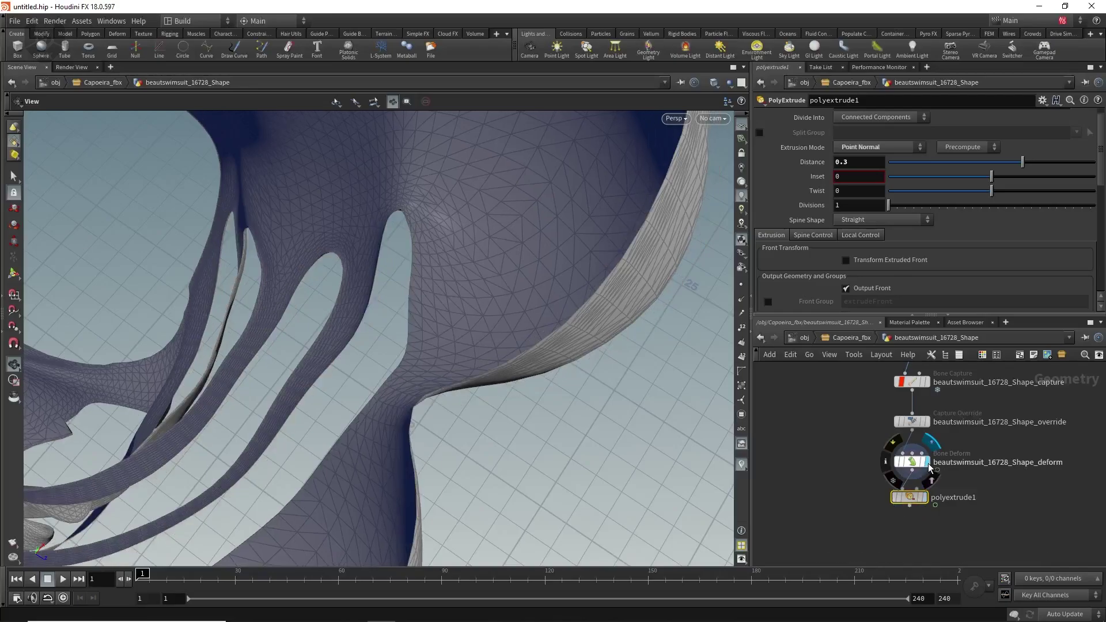
left_click(925, 500)
left_click_drag(553, 370, 468, 451)
Step: Return to the Capoeira_fbx level and examine how the thickened swimsuit and boots fit the wire body from several angles
left_click(847, 340)
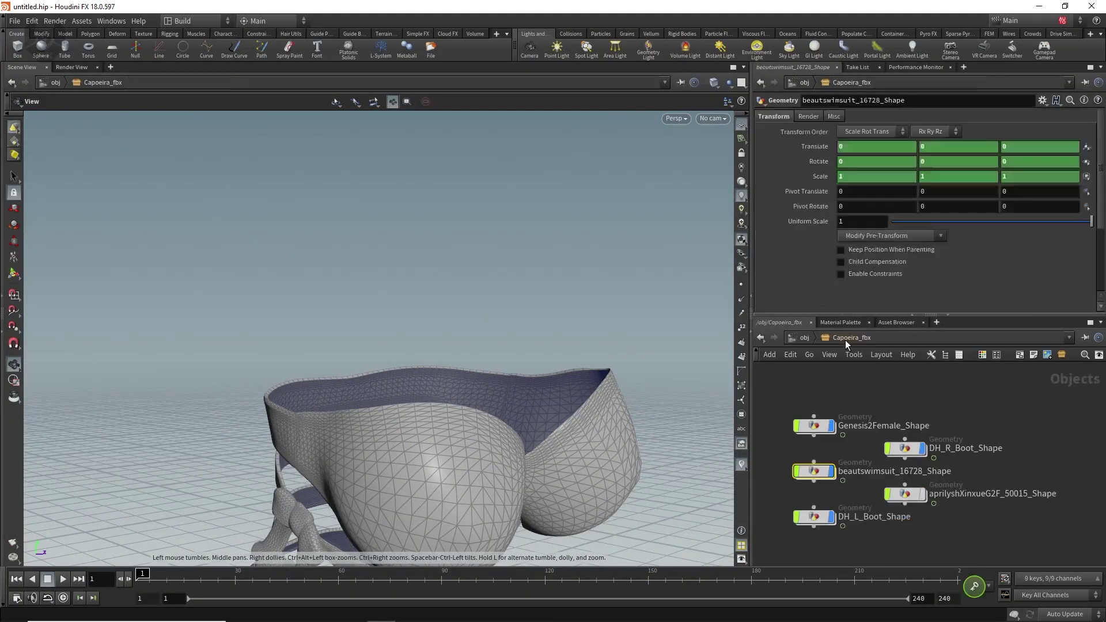
middle_click_drag(526, 380, 543, 168)
mouse_move(647, 368)
left_mouse_down()
mouse_move(567, 373)
mouse_move(648, 377)
left_mouse_up()
left_click(841, 403)
left_click_drag(562, 367, 430, 258)
left_click_drag(509, 362, 536, 436)
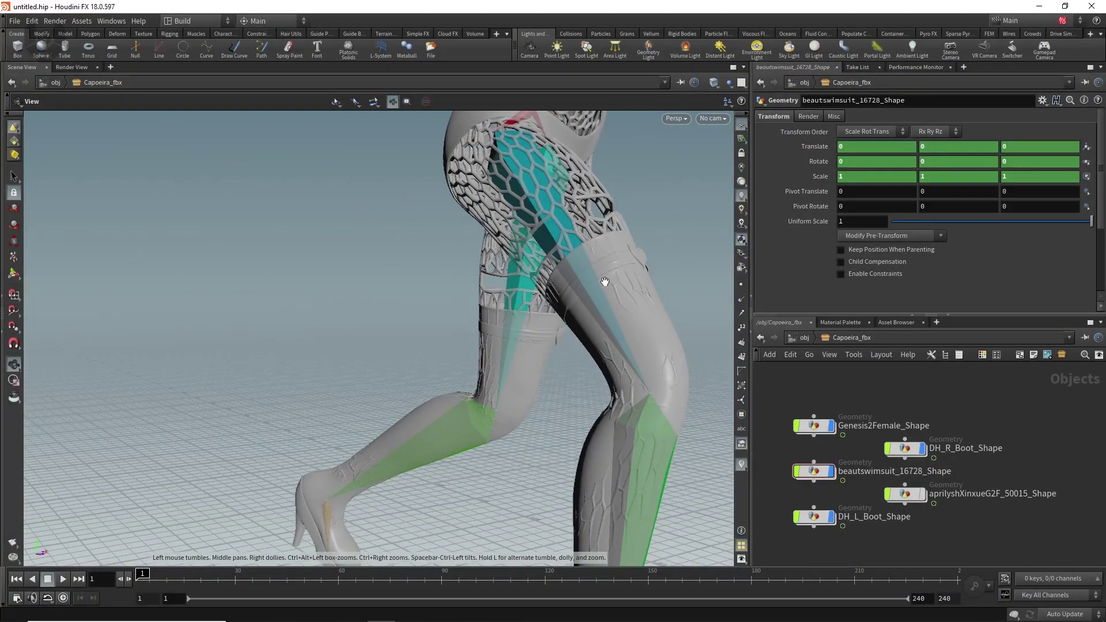
left_click_drag(624, 217, 573, 222)
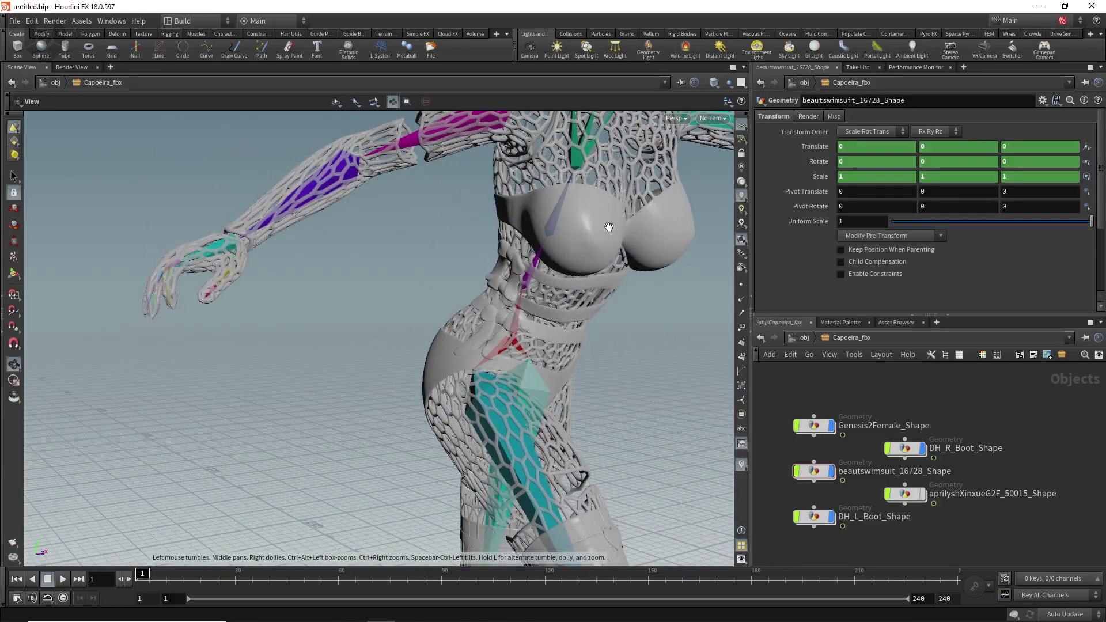
key("1")
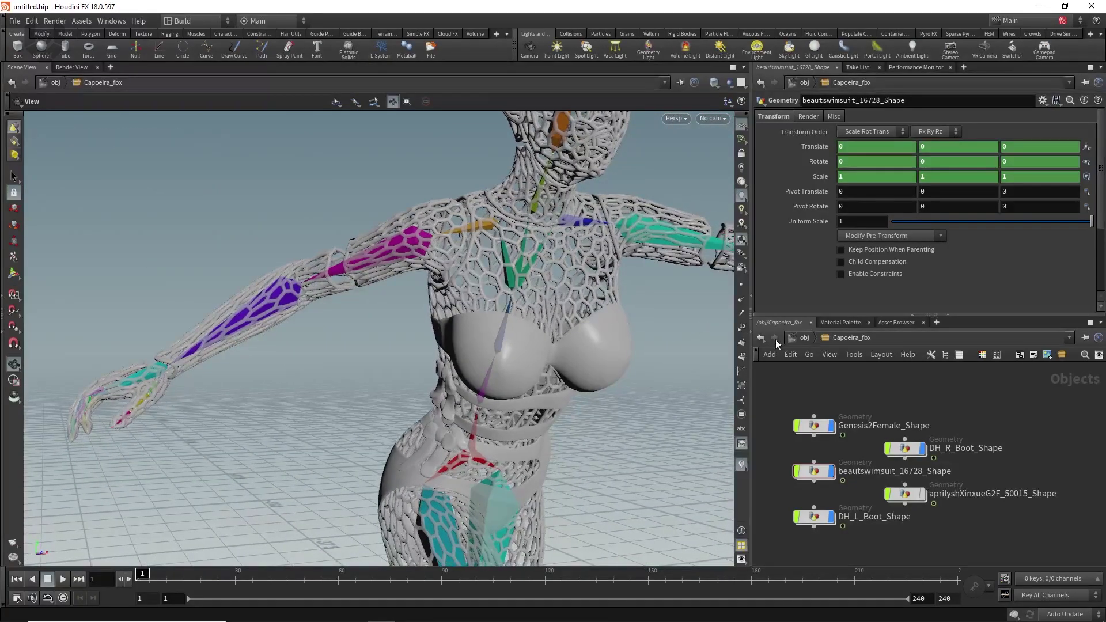
Step: Go up to the obj level and add a Principled Shader from the Material Palette to the scene's /mat materials
left_click(801, 341)
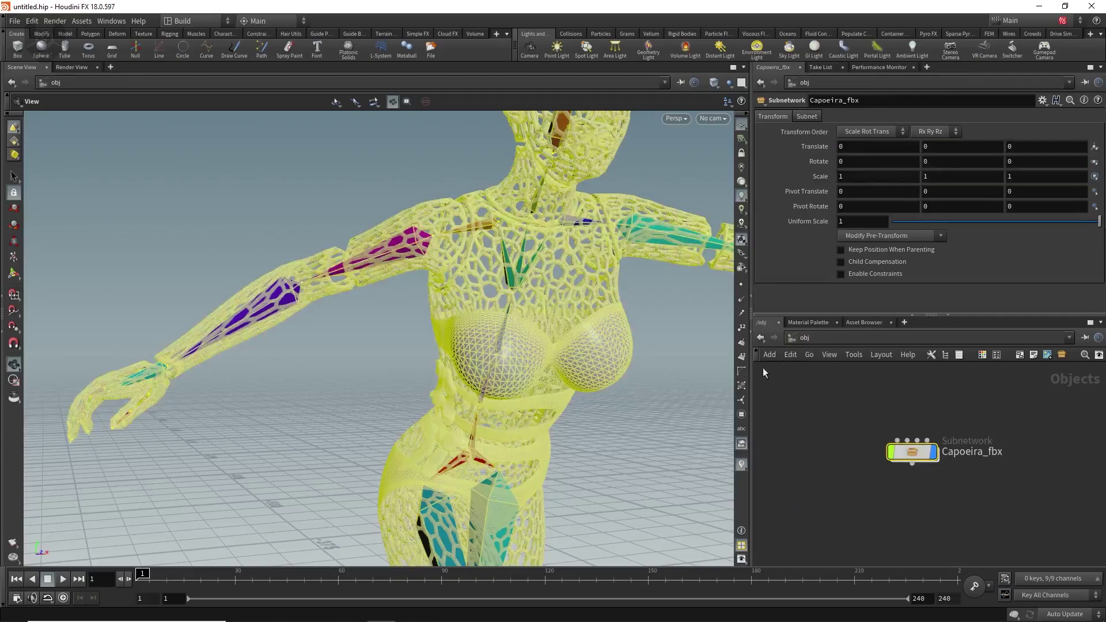
left_click(897, 440)
key("Escape")
left_click(824, 323)
left_click(820, 362)
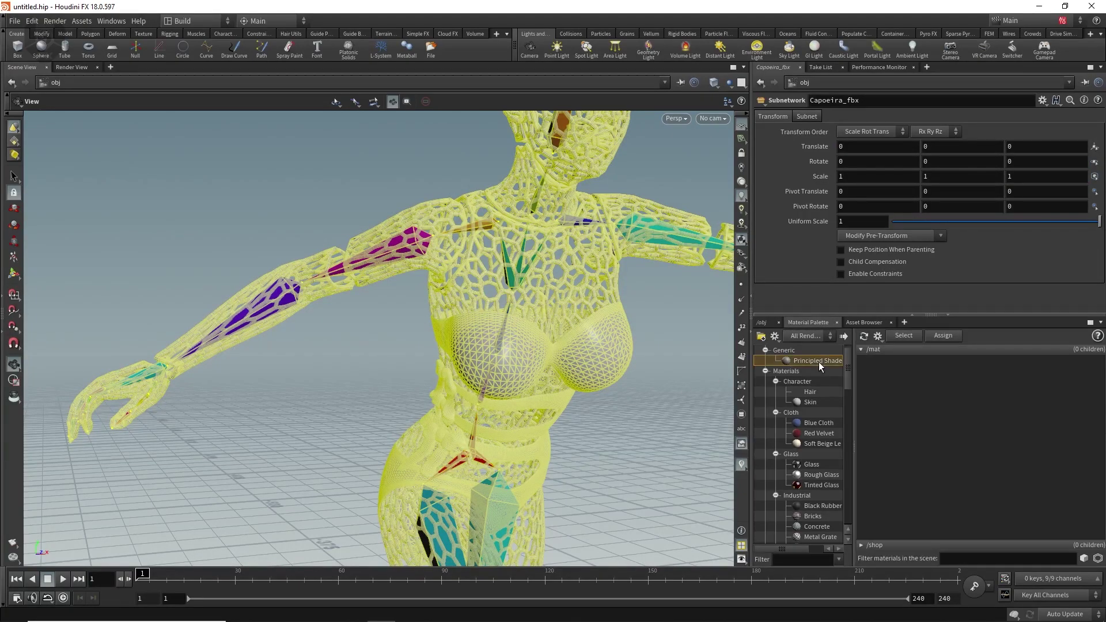
left_click_drag(827, 361, 890, 372)
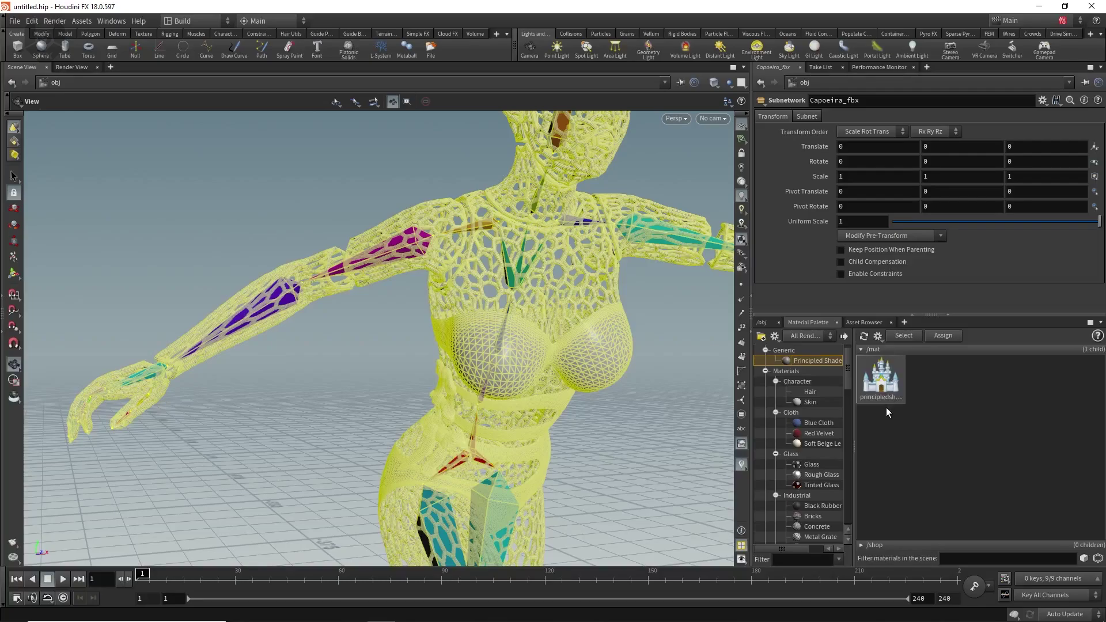
Step: Set the viewport shading to Flat Shaded
left_click(711, 83)
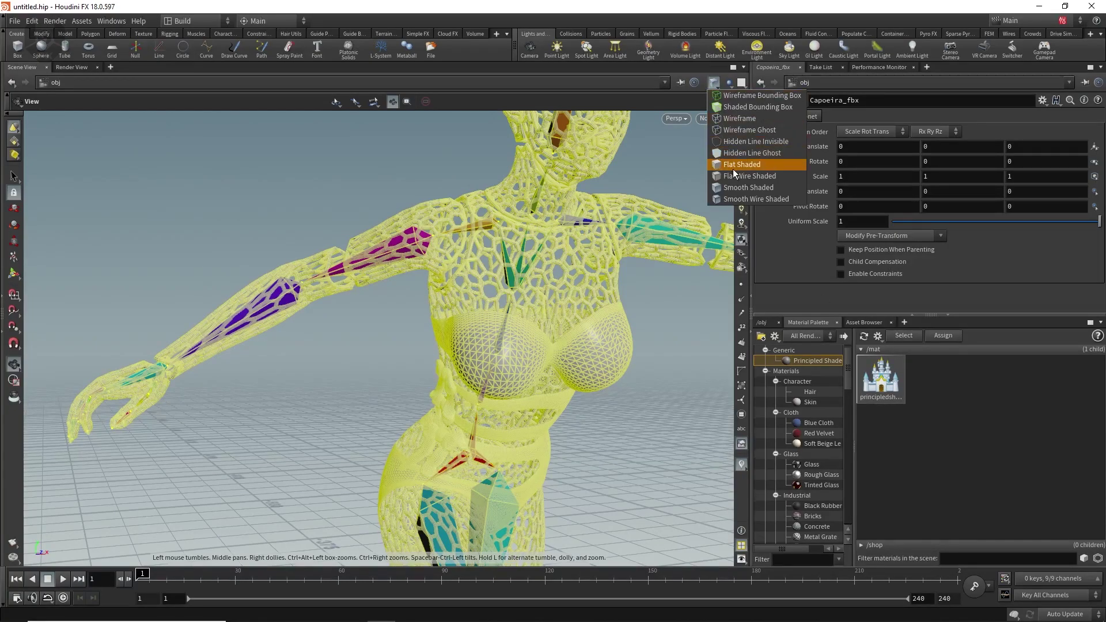
left_click(733, 167)
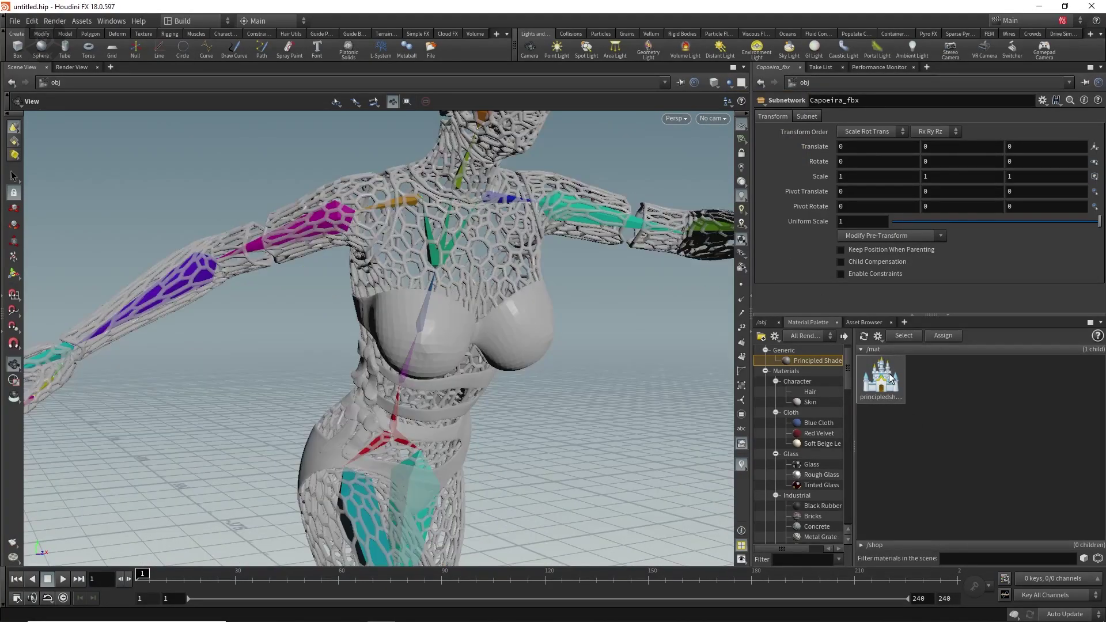
Step: Load a metallic preset with base color 0.959, 0.948503, 0.929673 and Metallic 1 into the Principled Shader, and assign it to the wire body
left_click(889, 381)
left_click(1042, 102)
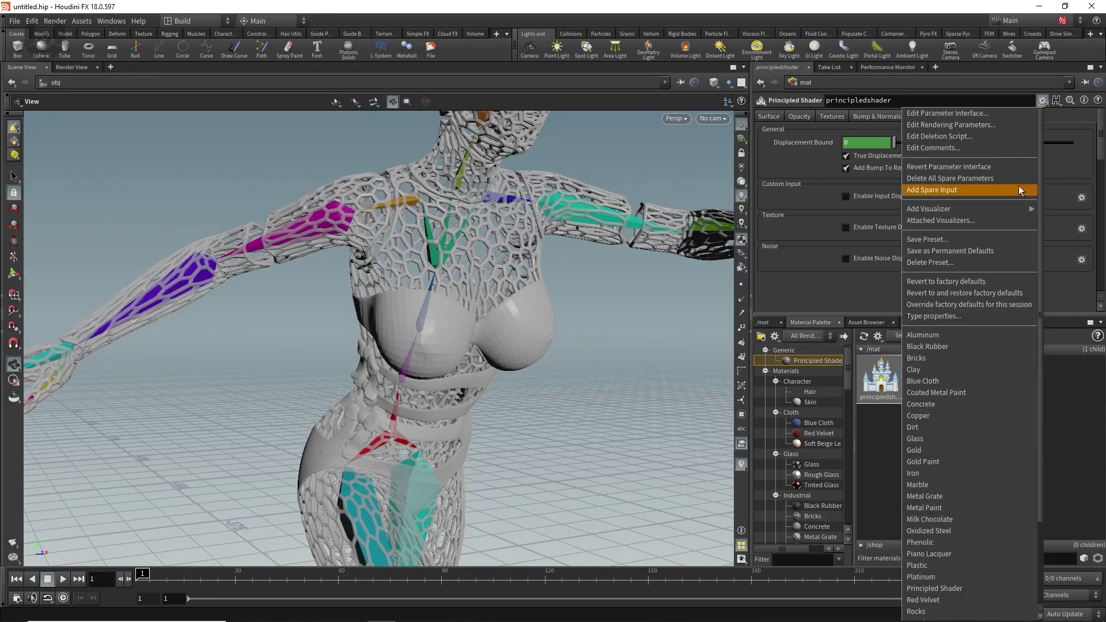
left_click(943, 533)
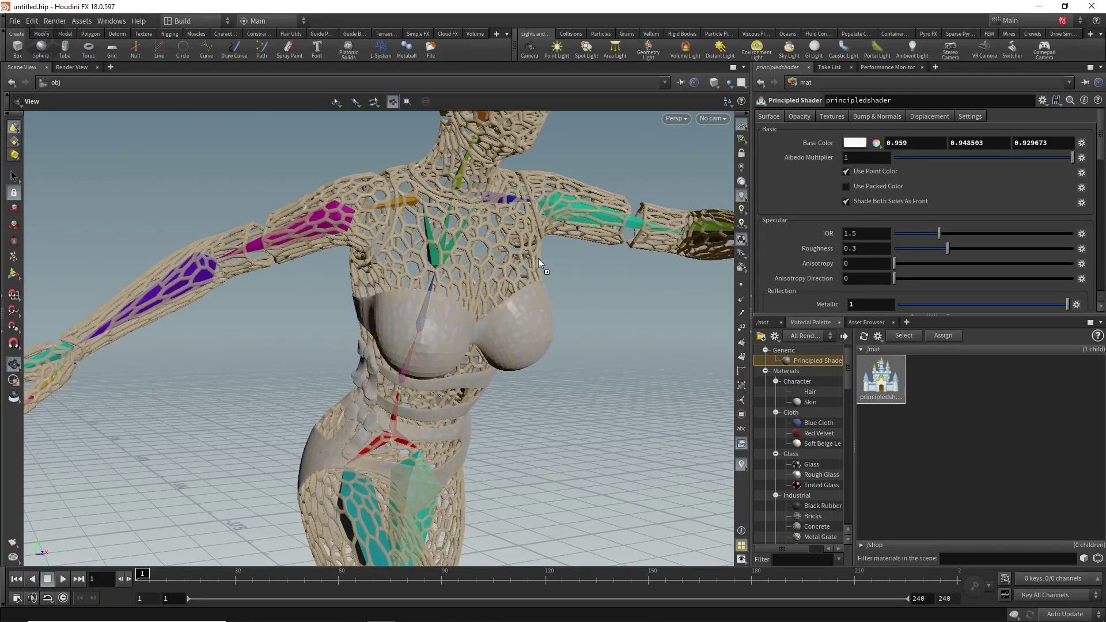
left_click_drag(539, 258, 651, 385)
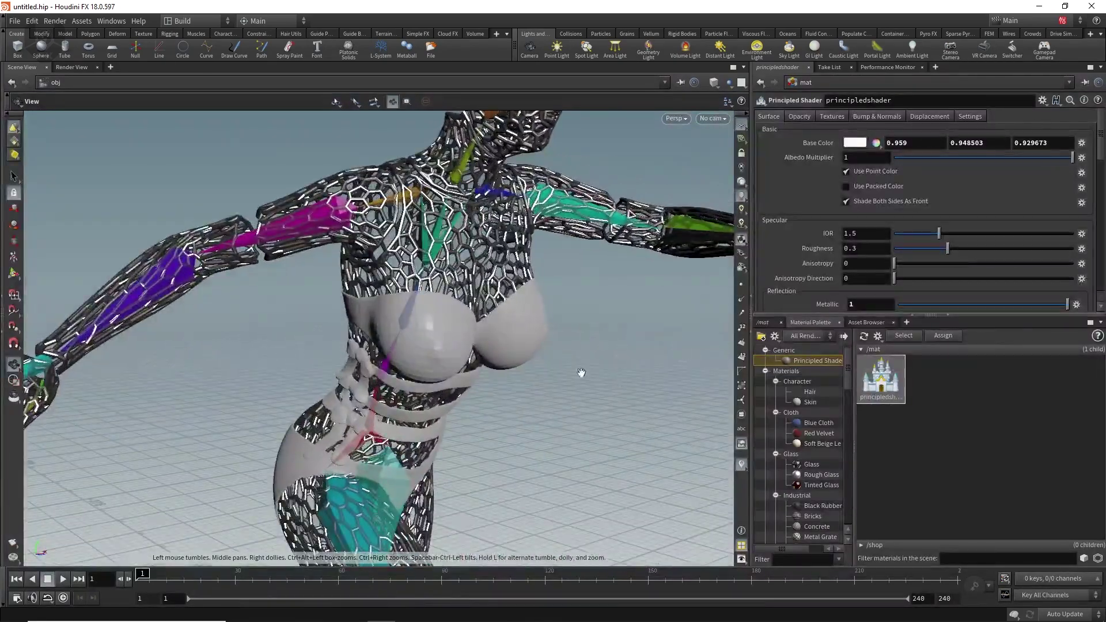
Step: Assign a second Principled Shader to the swimsuit and load the Black Rubber preset into it
left_click(860, 427)
mouse_move(819, 363)
left_mouse_down()
mouse_move(938, 385)
mouse_move(571, 455)
mouse_move(443, 341)
left_mouse_up()
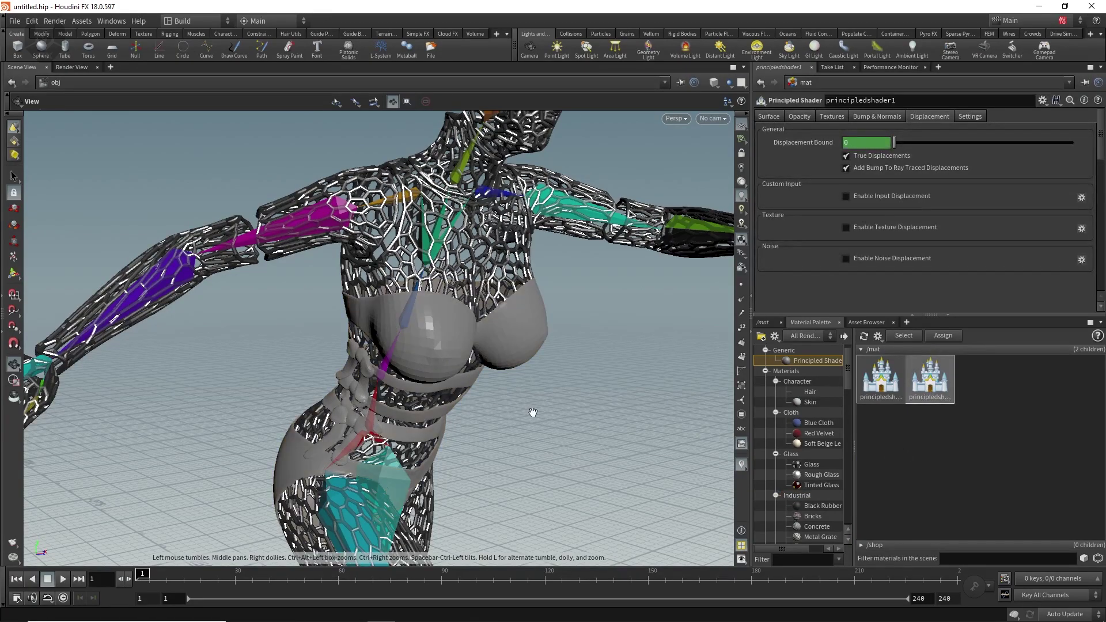
left_click(1044, 101)
left_click(949, 348)
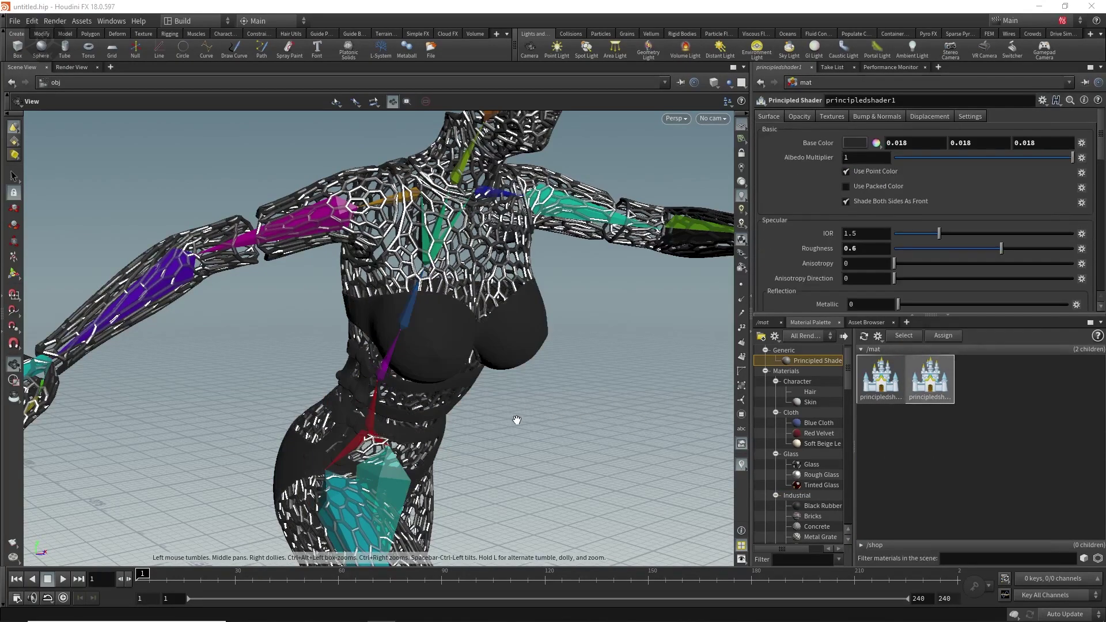
Step: Set the swimsuit shader's Metallic value to 0.126
left_click_drag(517, 420, 522, 397)
scroll(837, 276, "down", 3)
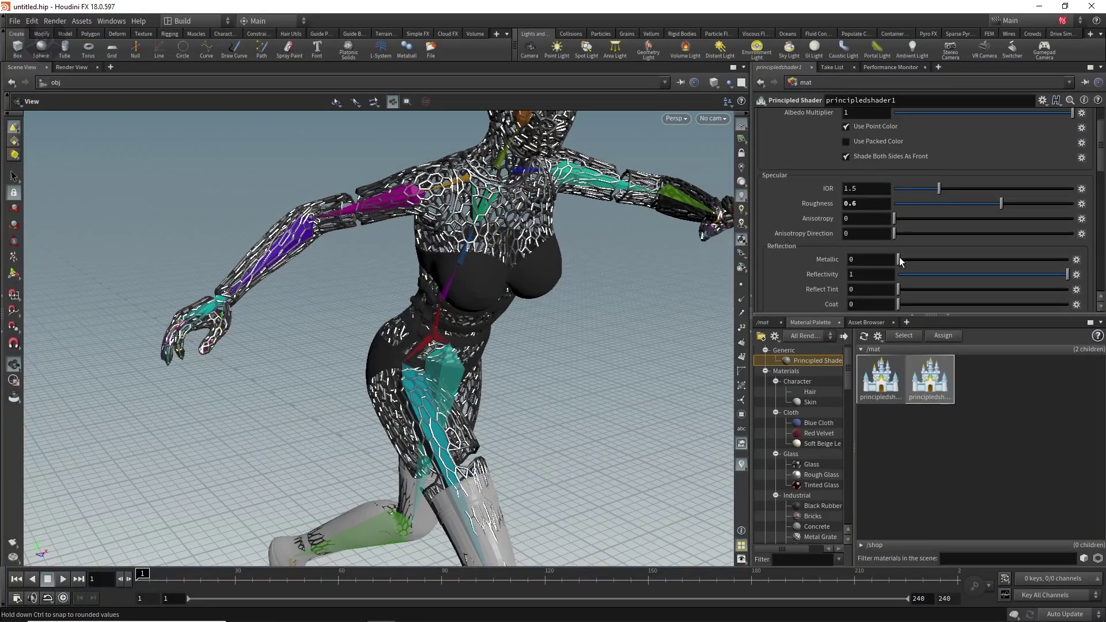
left_click_drag(900, 259, 920, 260)
Step: Assign the swimsuit's black rubber shader to the boots and check how it looks on the legs
left_click_drag(543, 370, 507, 441)
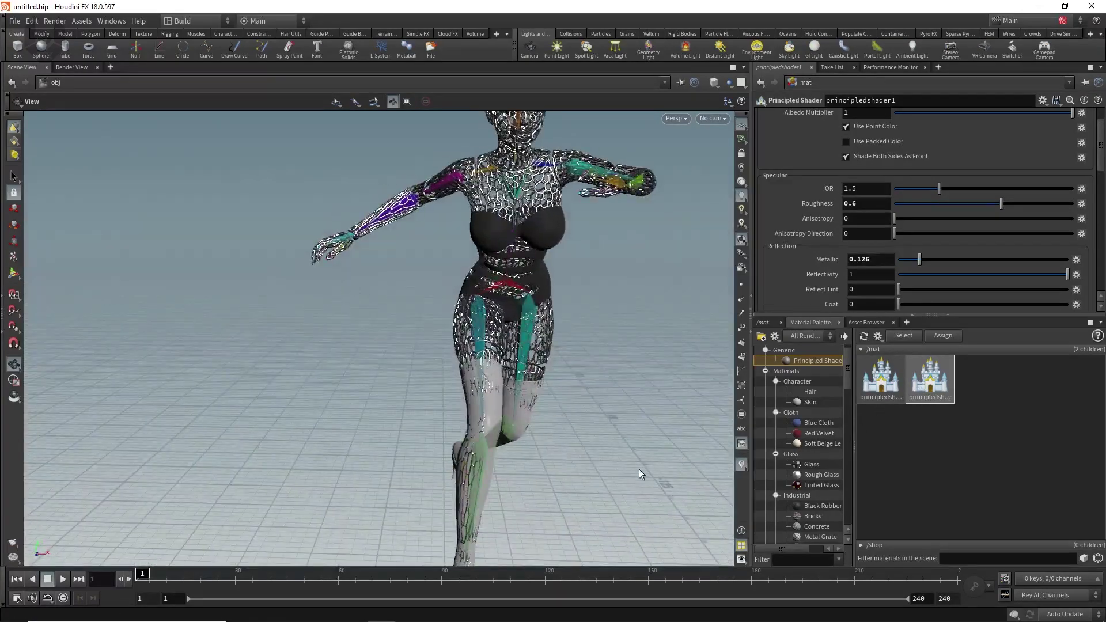
left_click_drag(938, 387, 492, 407)
left_click_drag(728, 443, 642, 464)
middle_click_drag(435, 428, 482, 385)
right_click_drag(482, 385, 614, 193)
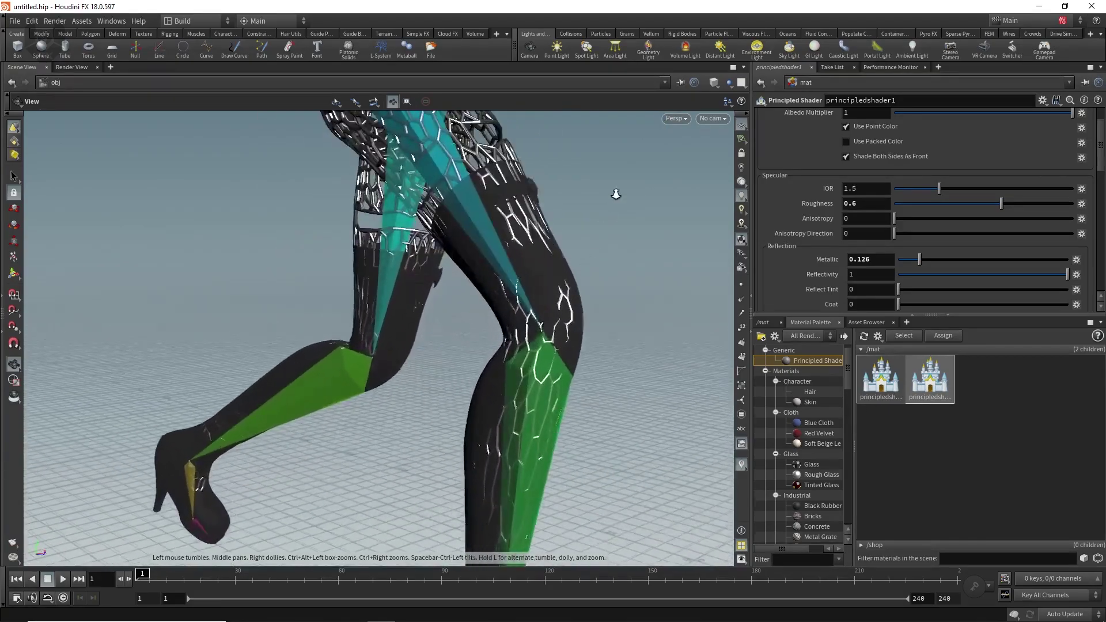
Step: Create a new camera at the obj level from a view framing the character from head to thighs, and place its node below Capoeira_fbx
left_click_drag(531, 470, 444, 452)
right_click_drag(524, 374, 472, 469)
middle_click_drag(501, 312, 514, 476)
left_click_drag(507, 449, 498, 378)
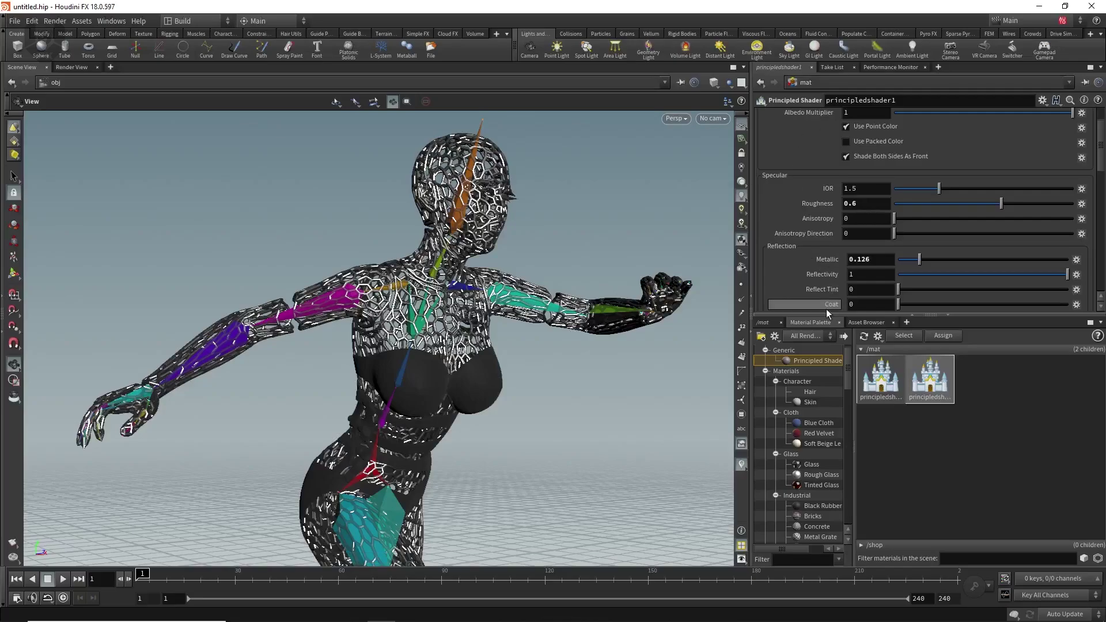
left_click(764, 323)
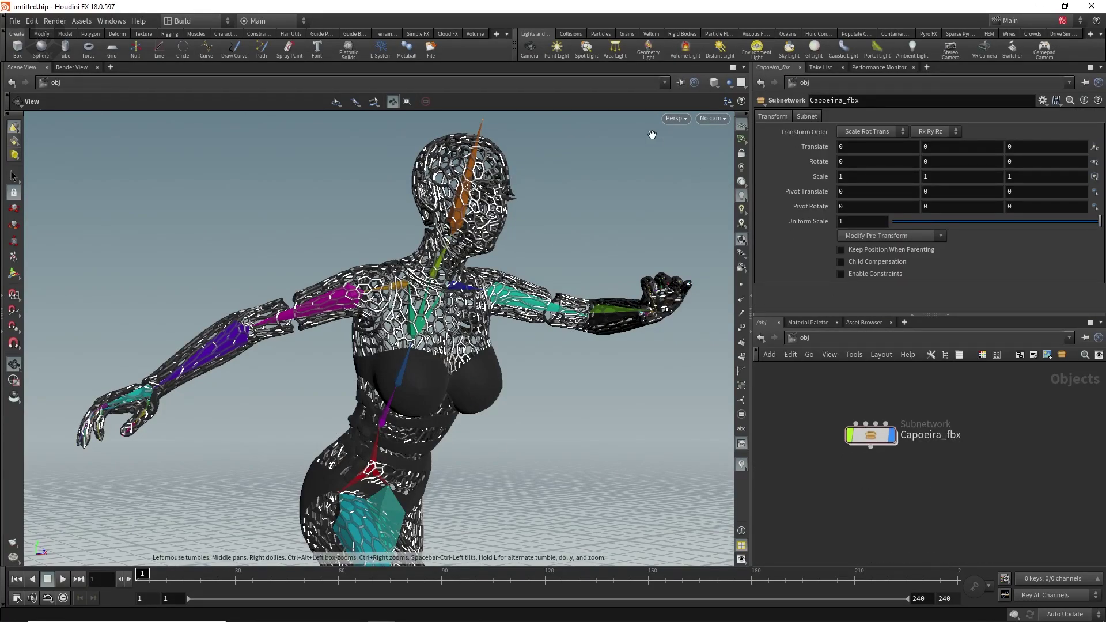
left_click(715, 120)
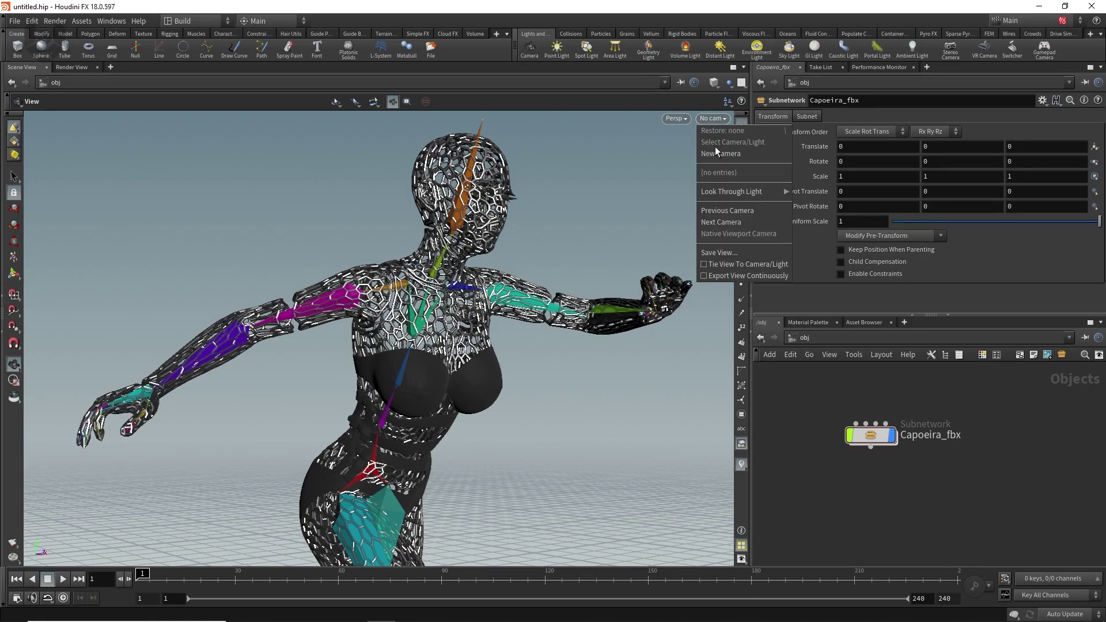
left_click(716, 154)
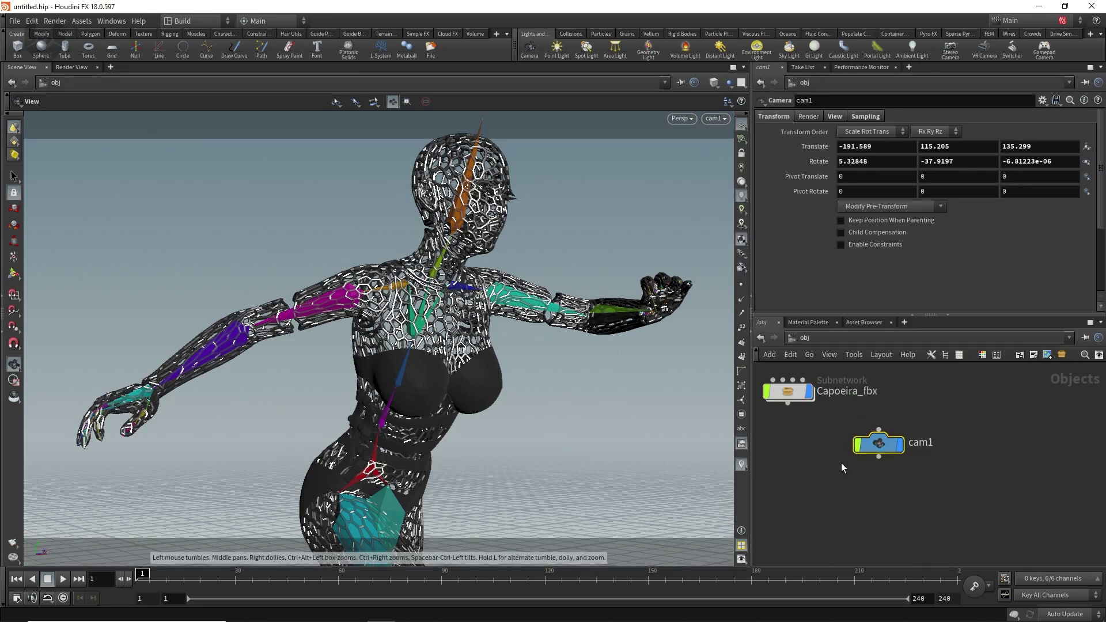
left_click_drag(873, 439, 857, 481)
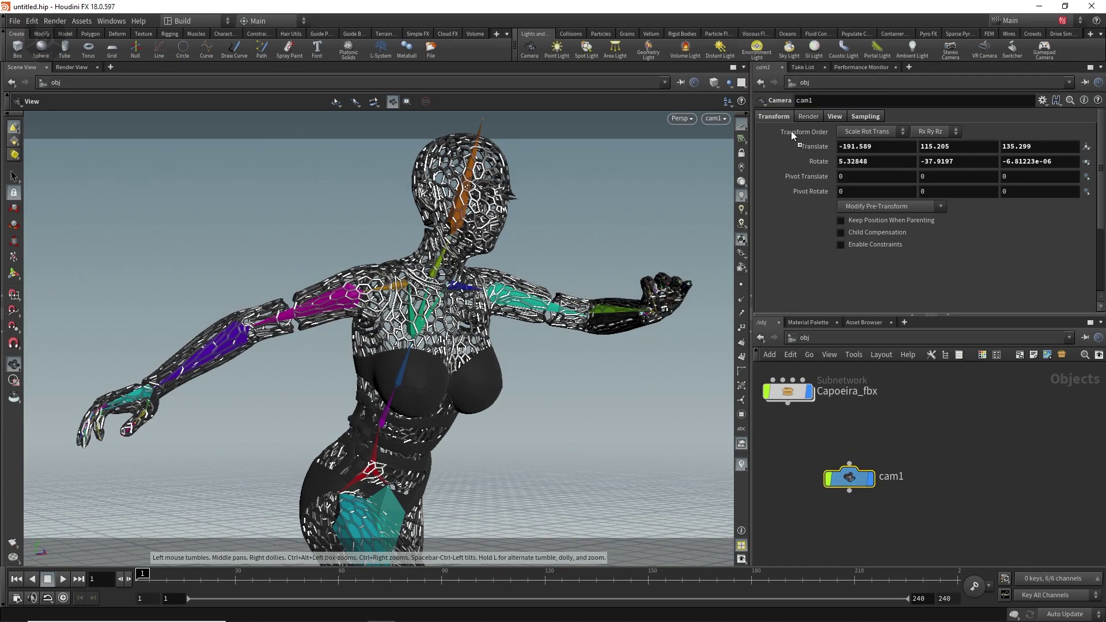
Step: Add an Environment Light using the map HDRIHaven_kiara_5_noon_2k.rat and turn off Enable Light In Viewport
left_click(956, 435)
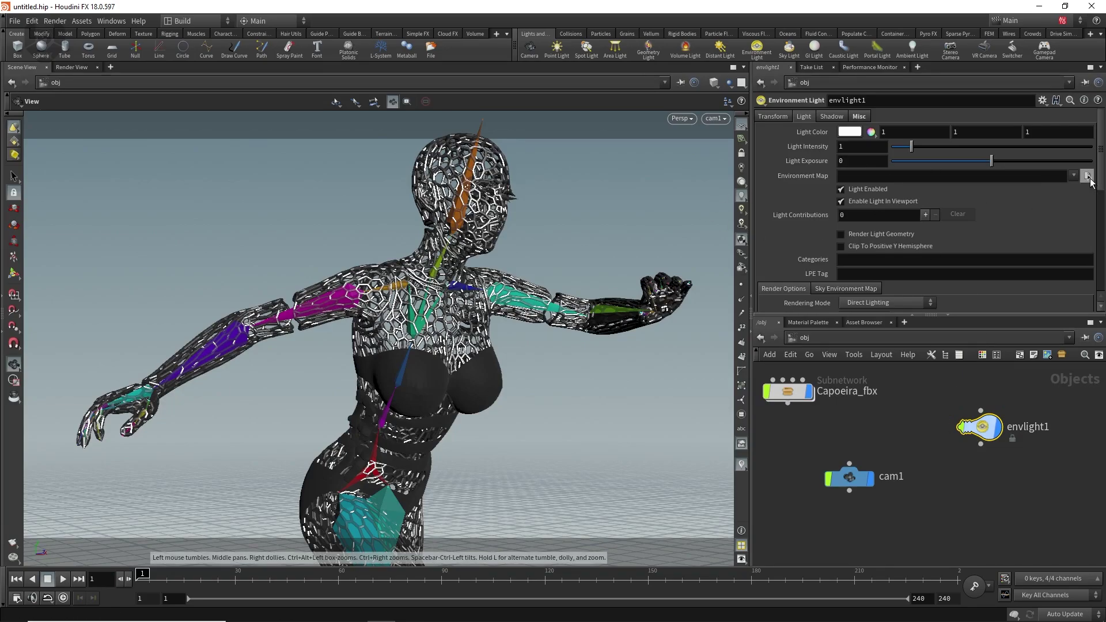
left_click(1088, 177)
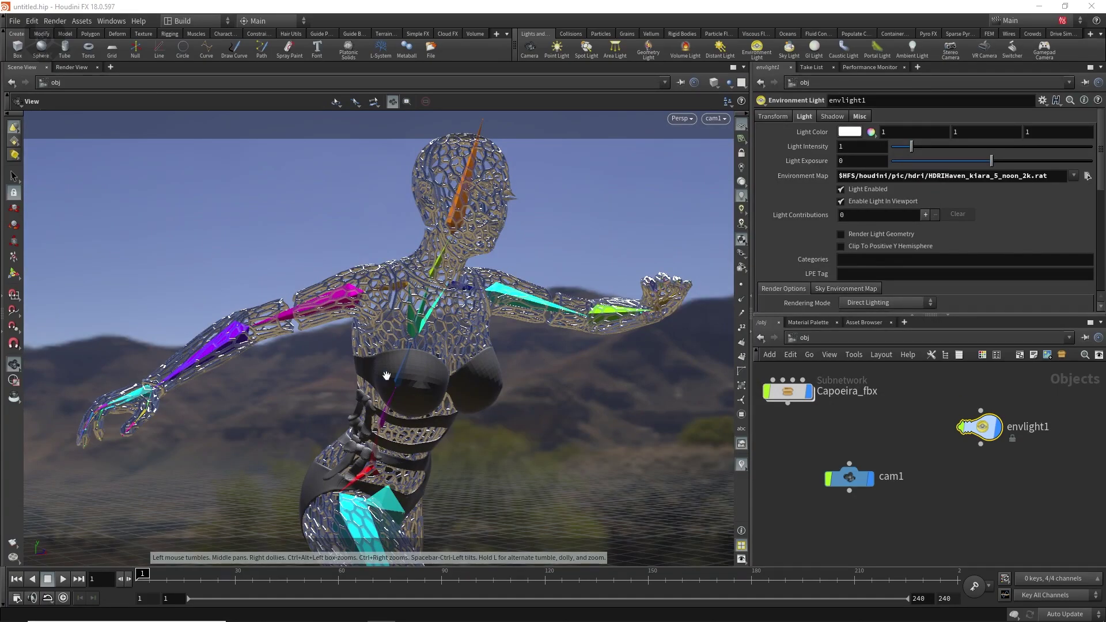
left_click(841, 202)
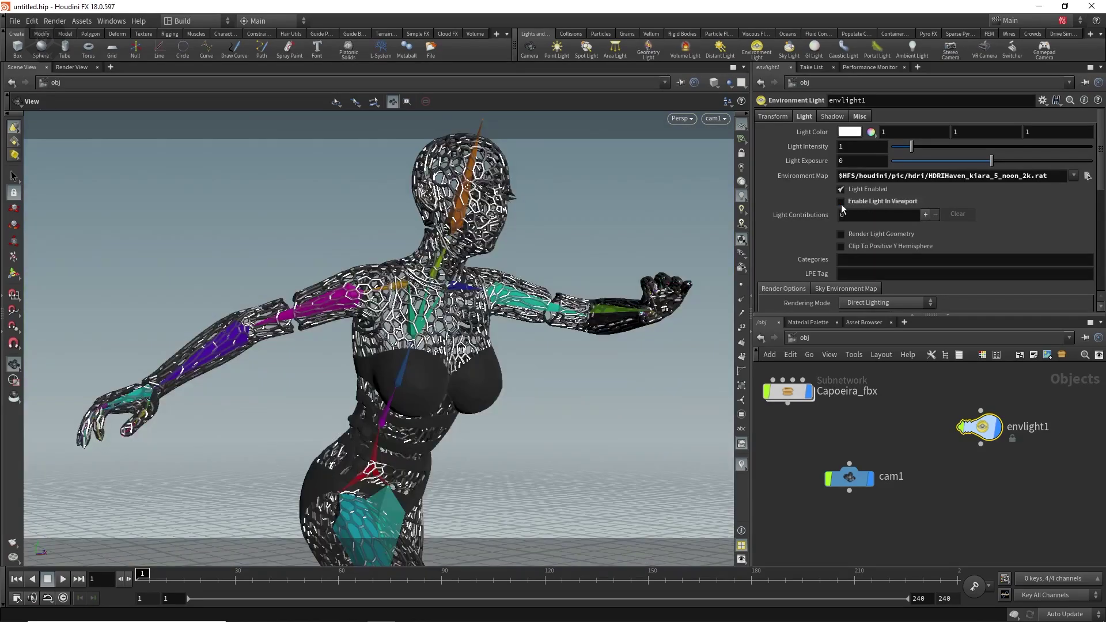
Step: Add a Mantra render node to the out network
left_click(791, 339)
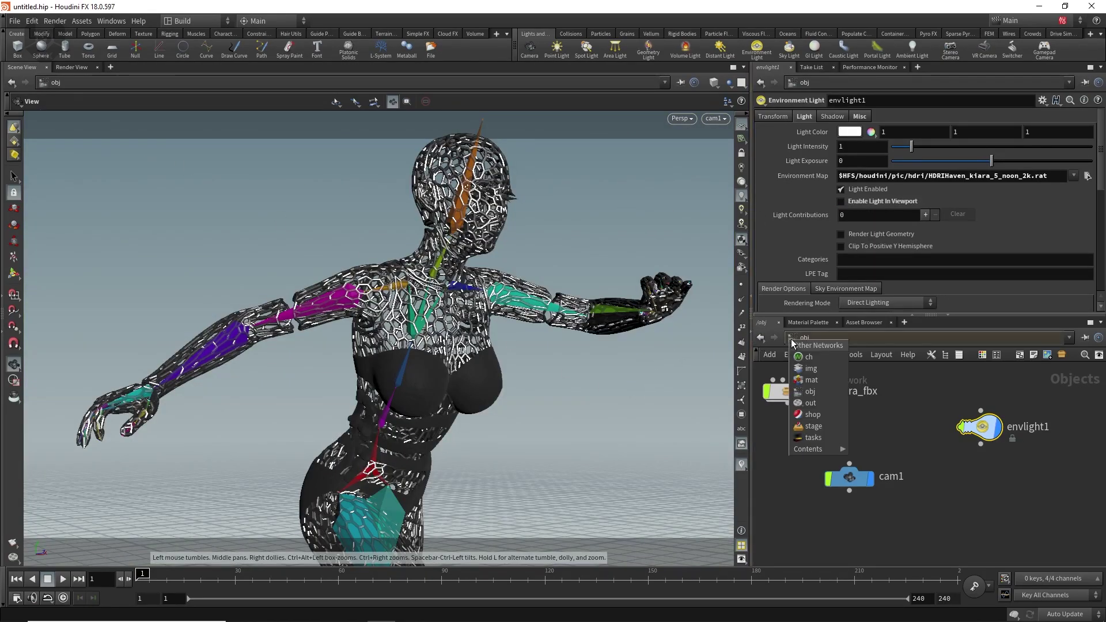
left_click(809, 406)
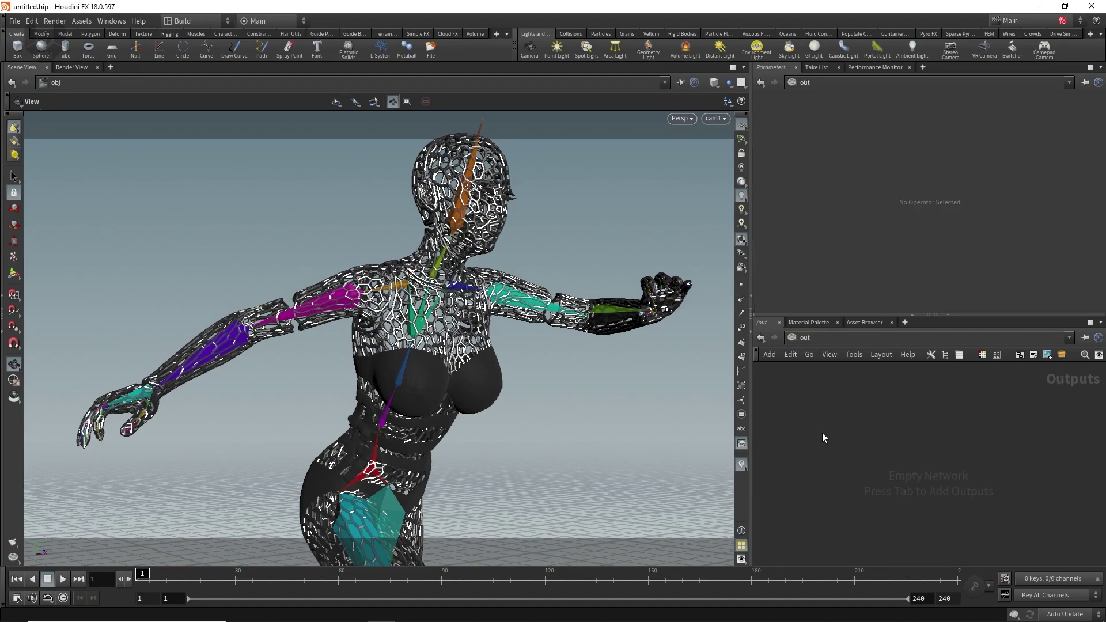
key("Tab")
type("mantra")
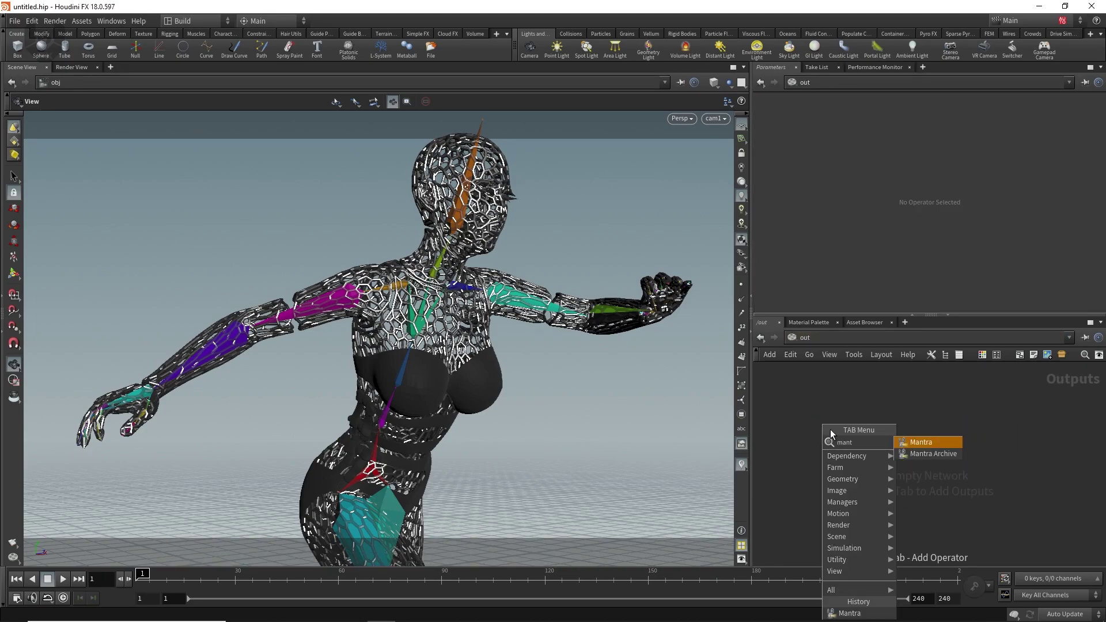
left_click(930, 441)
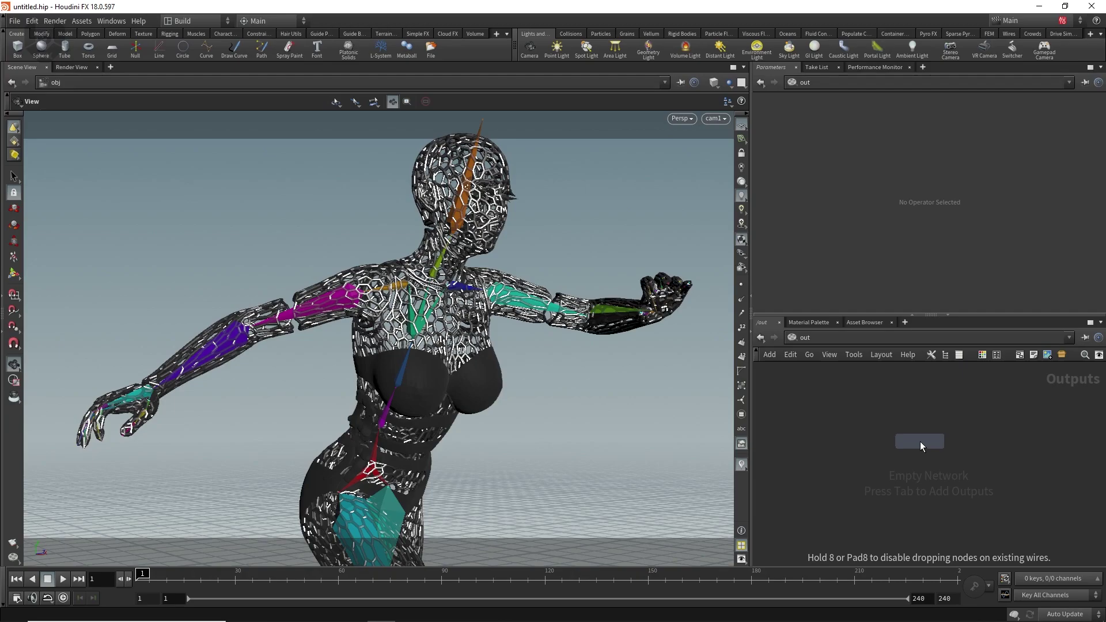
left_click(921, 442)
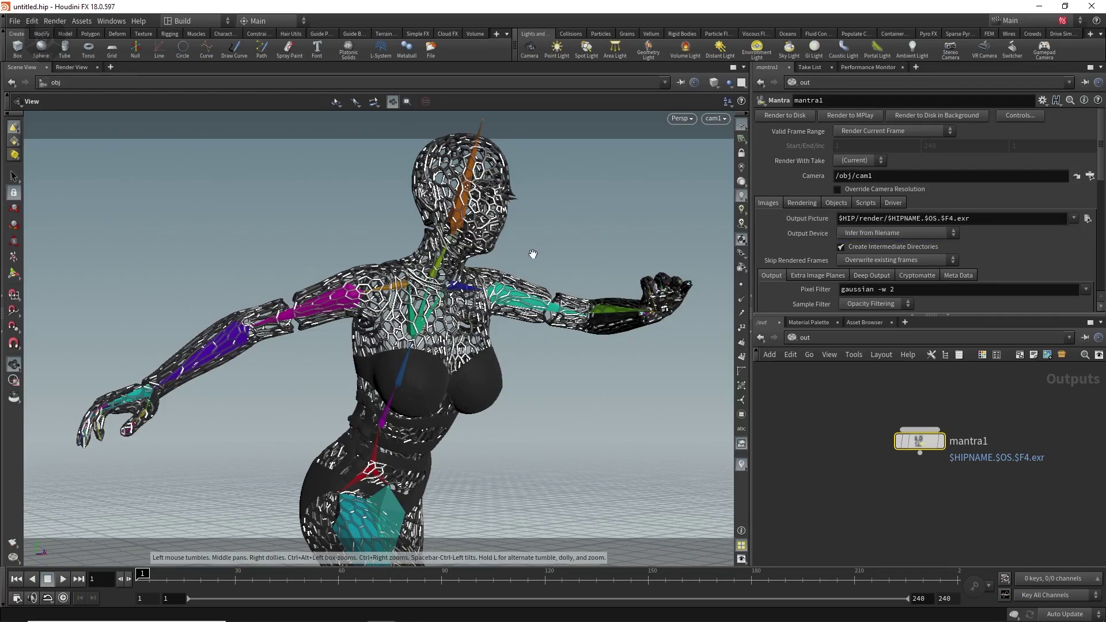
Step: Start a render of /out/mantra1 in the Render View through the camera /obj/cam1
left_click(70, 68)
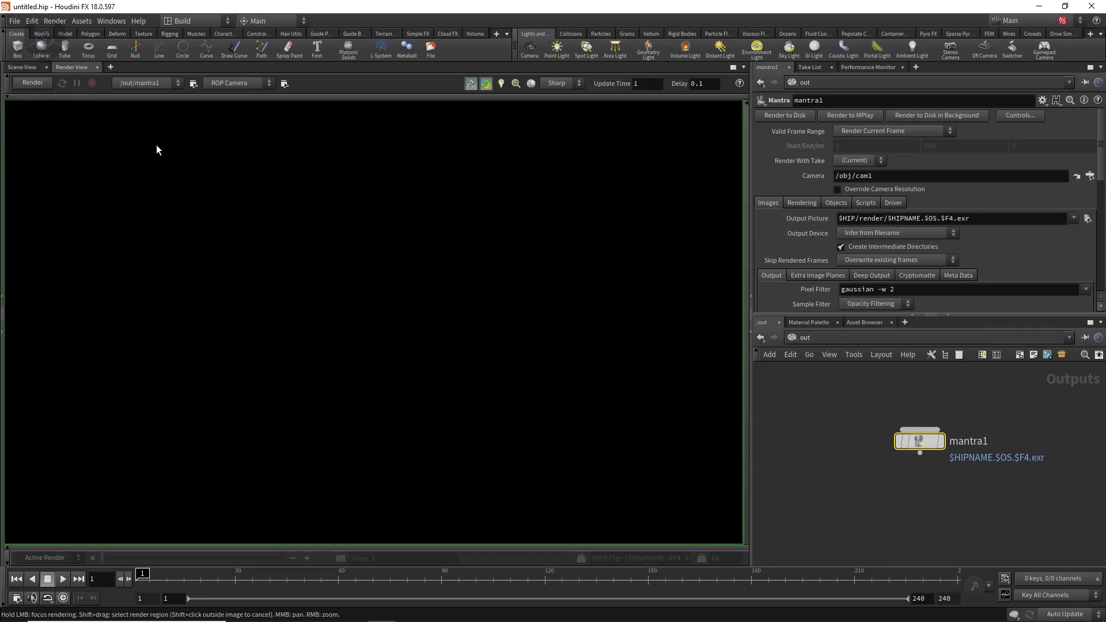
left_click(237, 85)
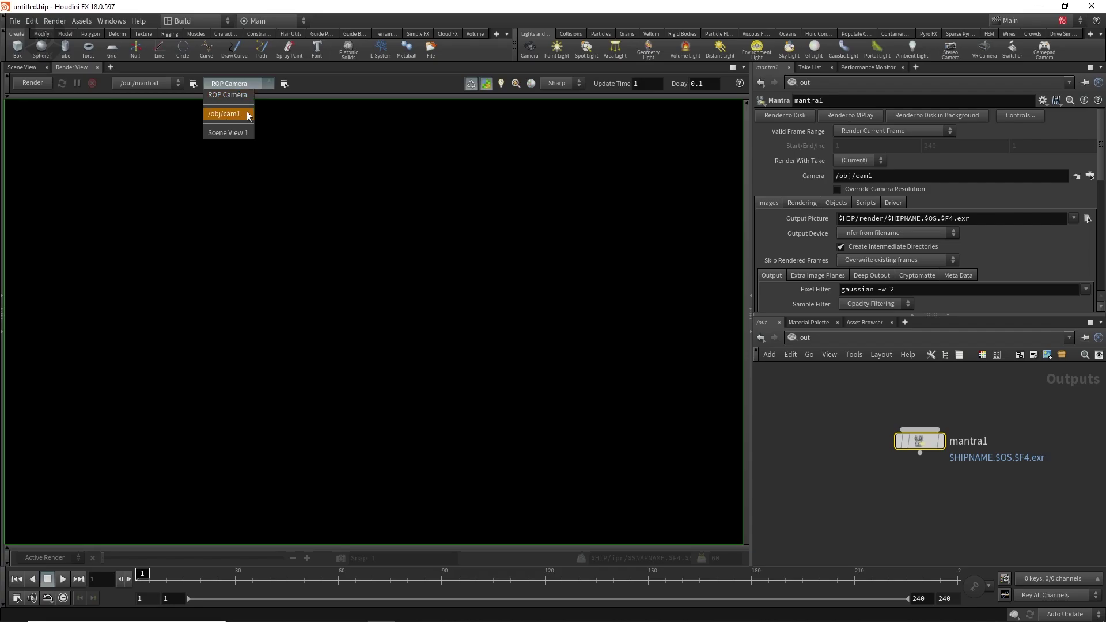
left_click(247, 114)
left_click(33, 82)
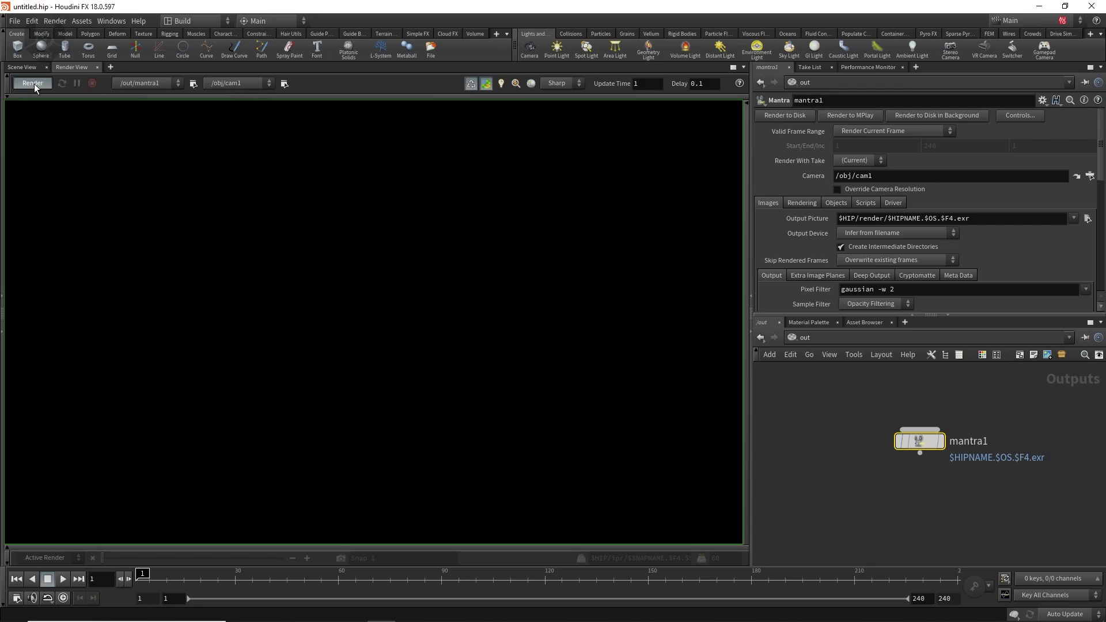